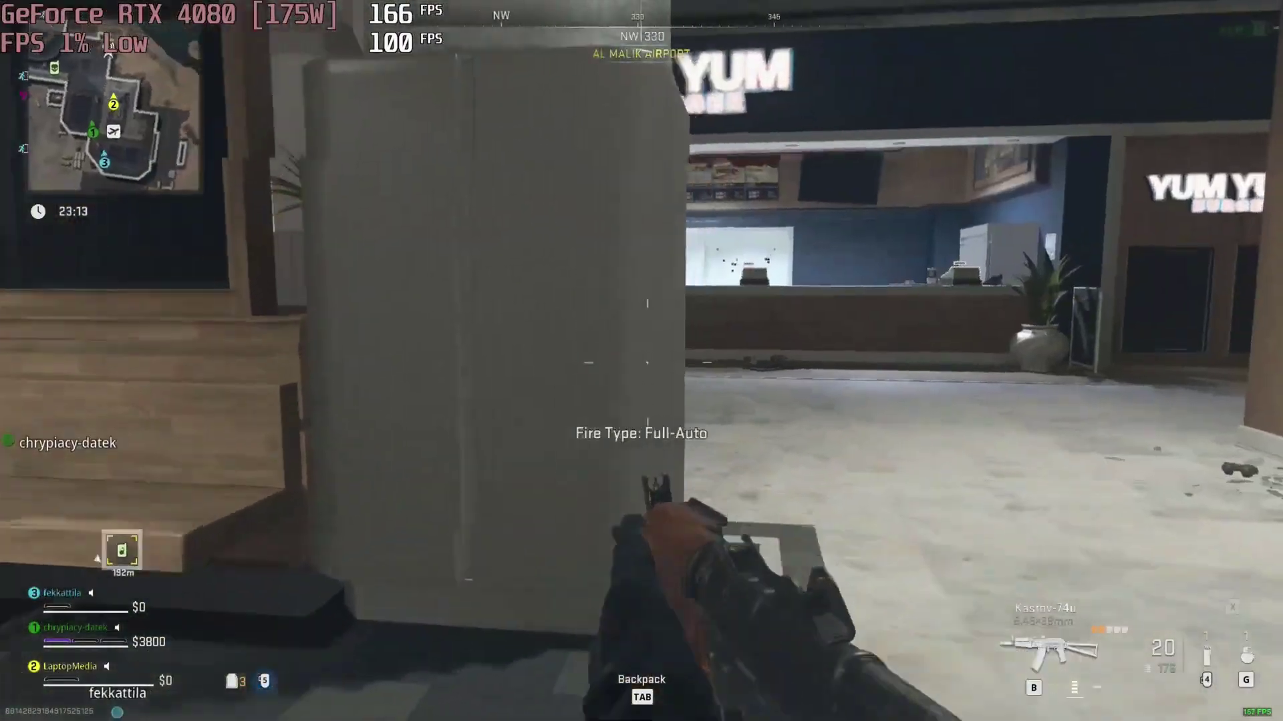
key(w)
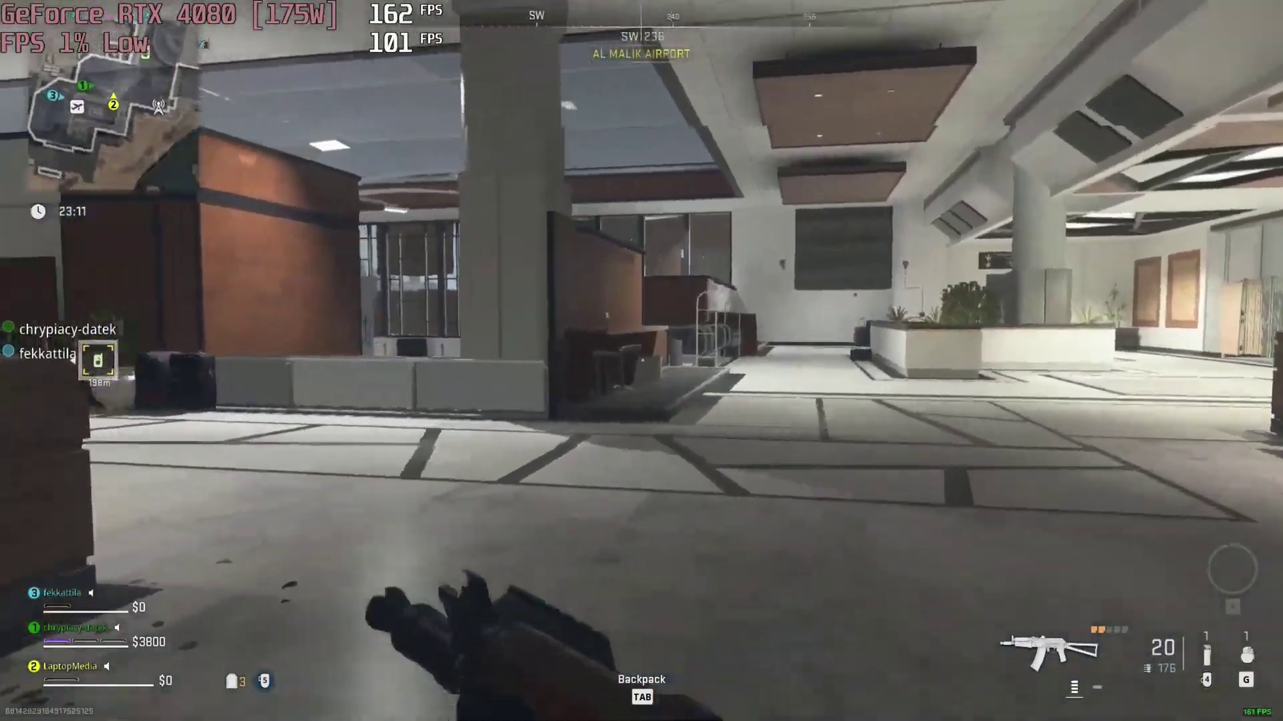
key(x)
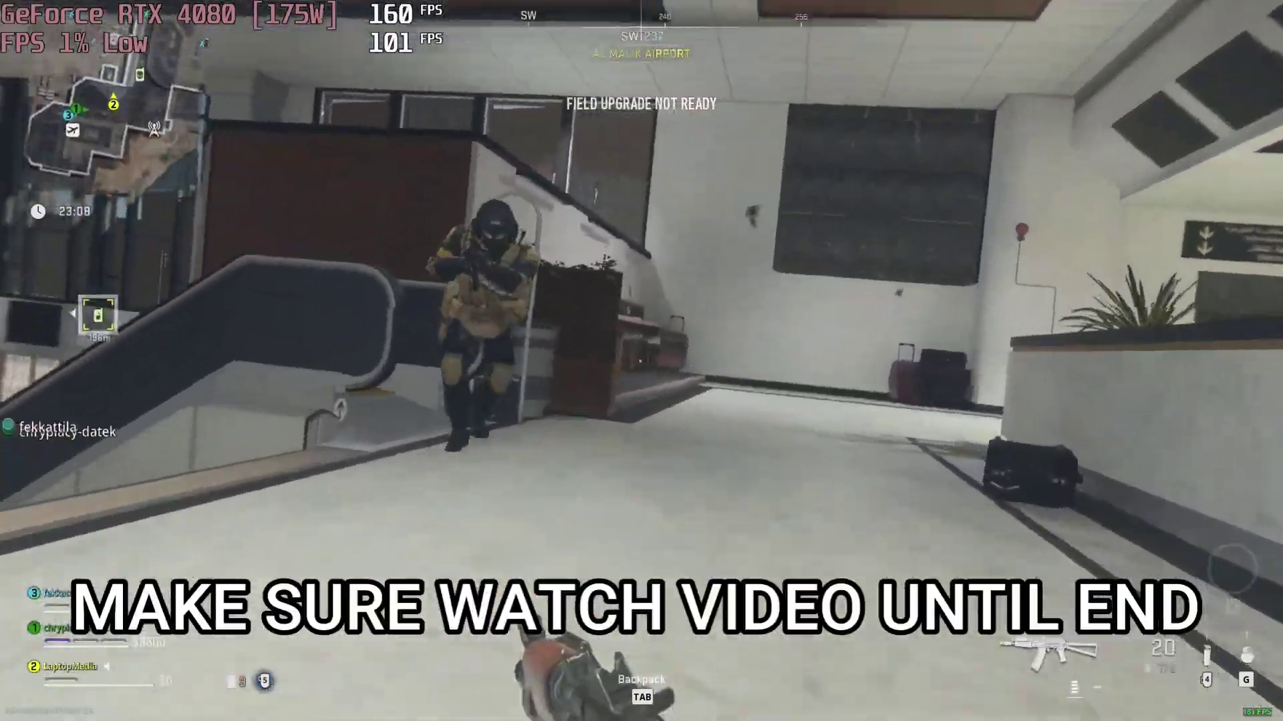
click(641, 361)
key(w)
key(r)
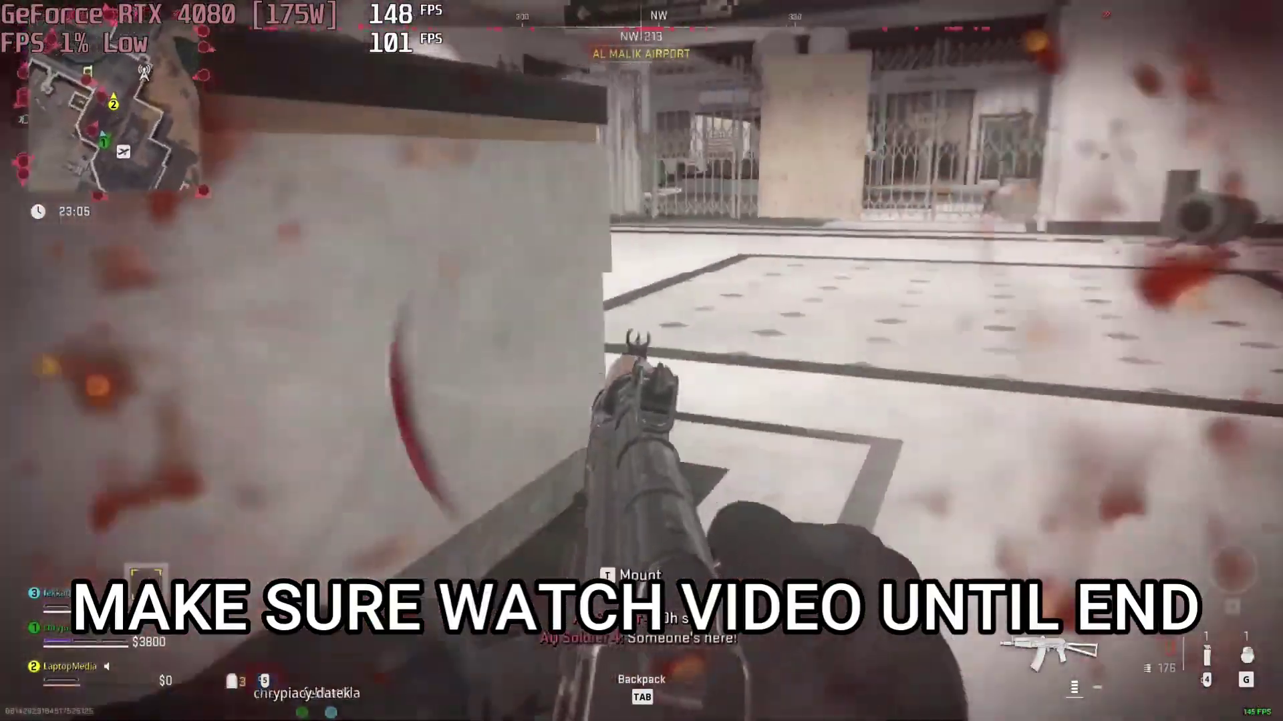
key(1)
key(w)
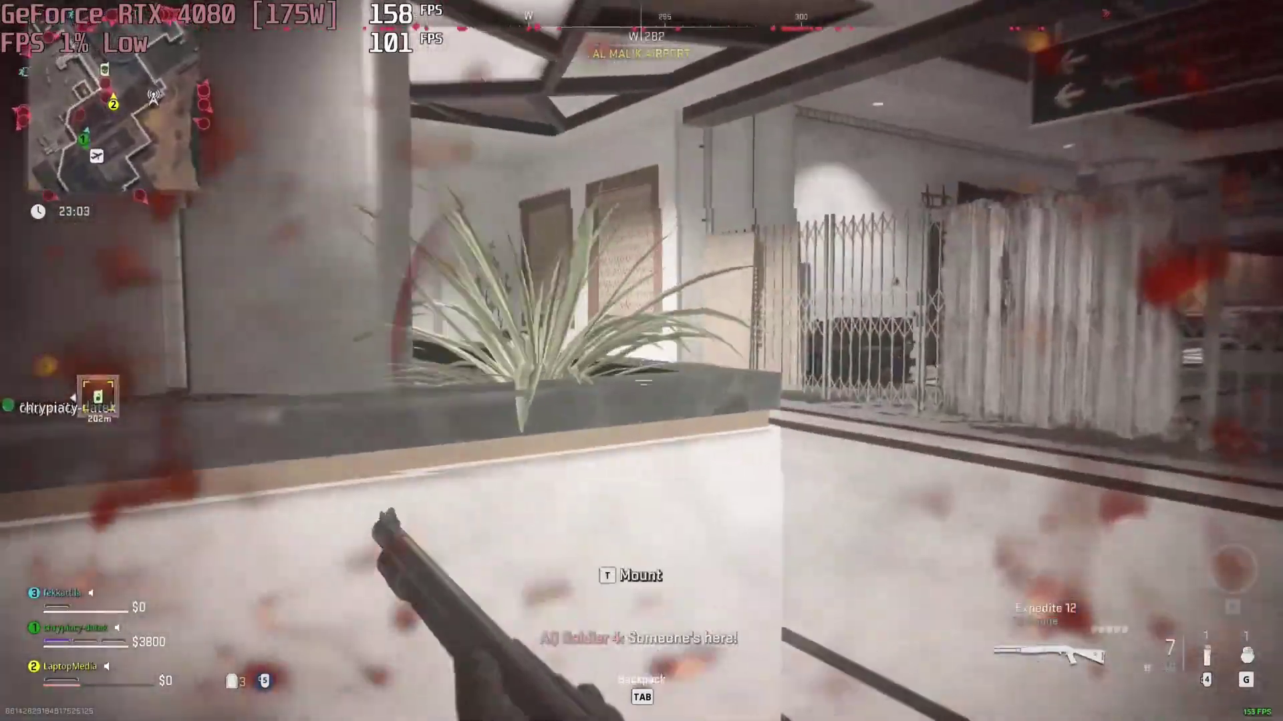
key(w)
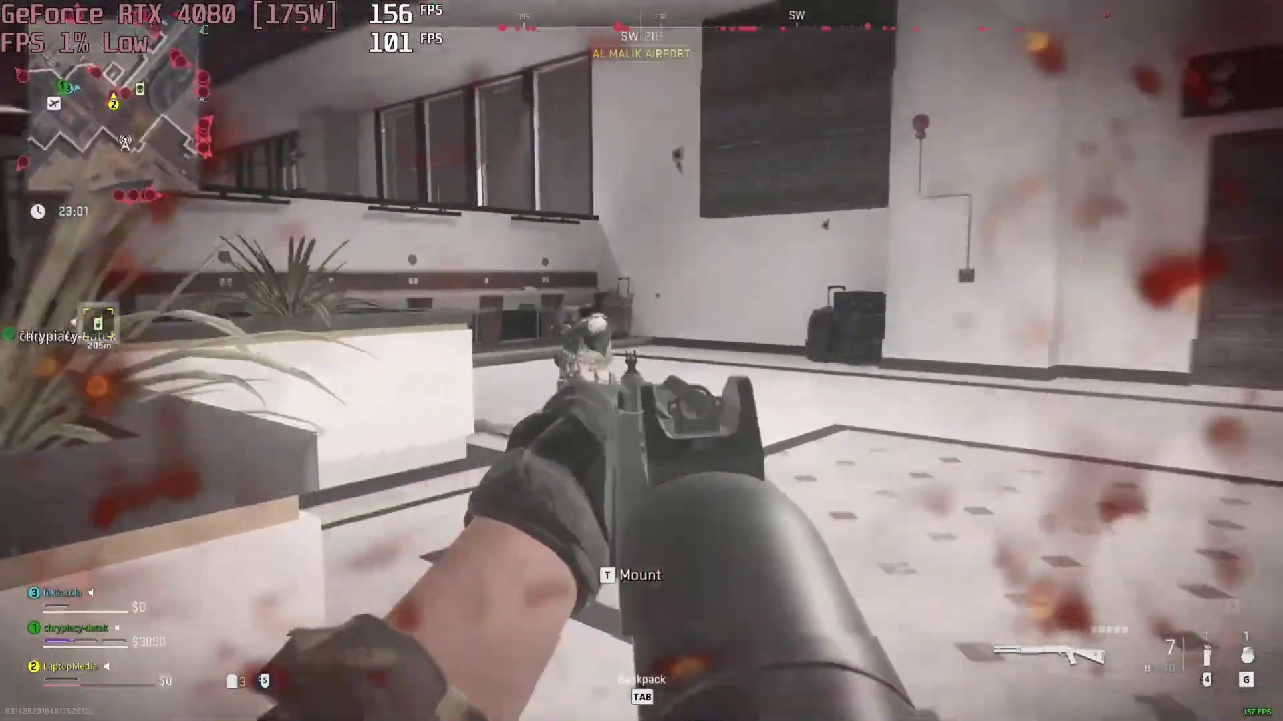
click(641, 361)
key(w)
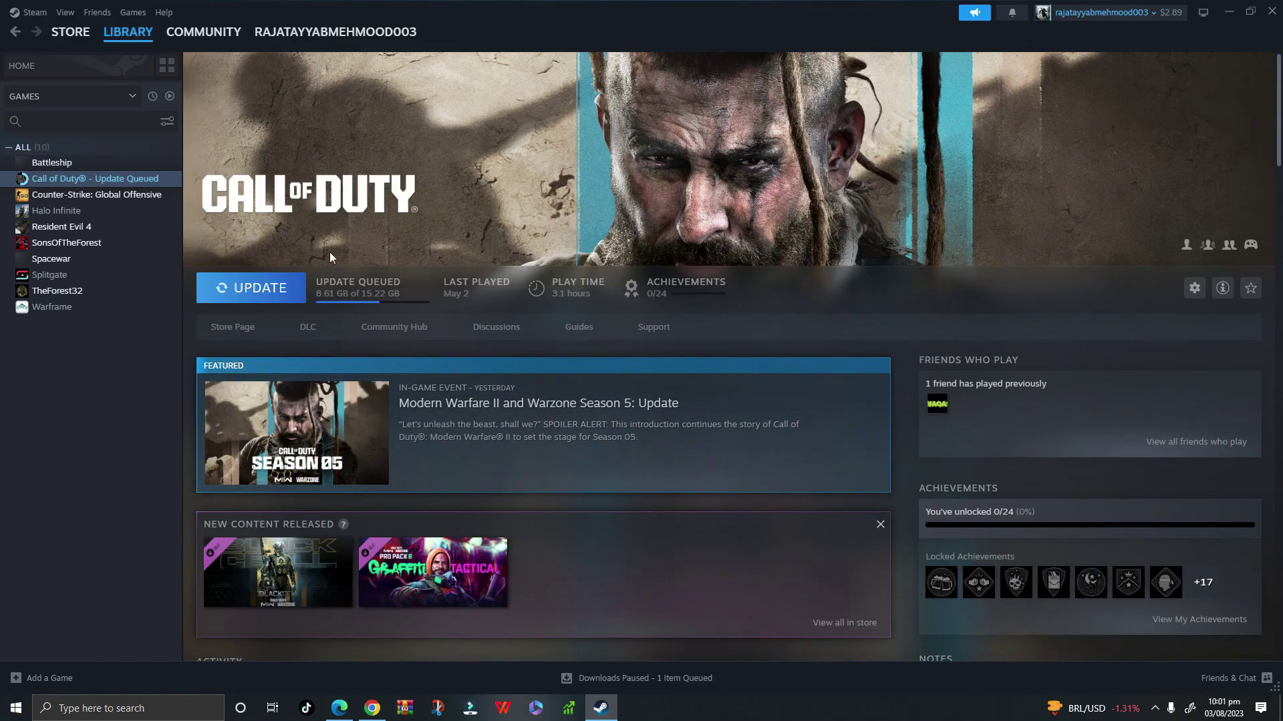
Start the queued Call of Duty update in the Steam library and look through the game's news.
click(251, 288)
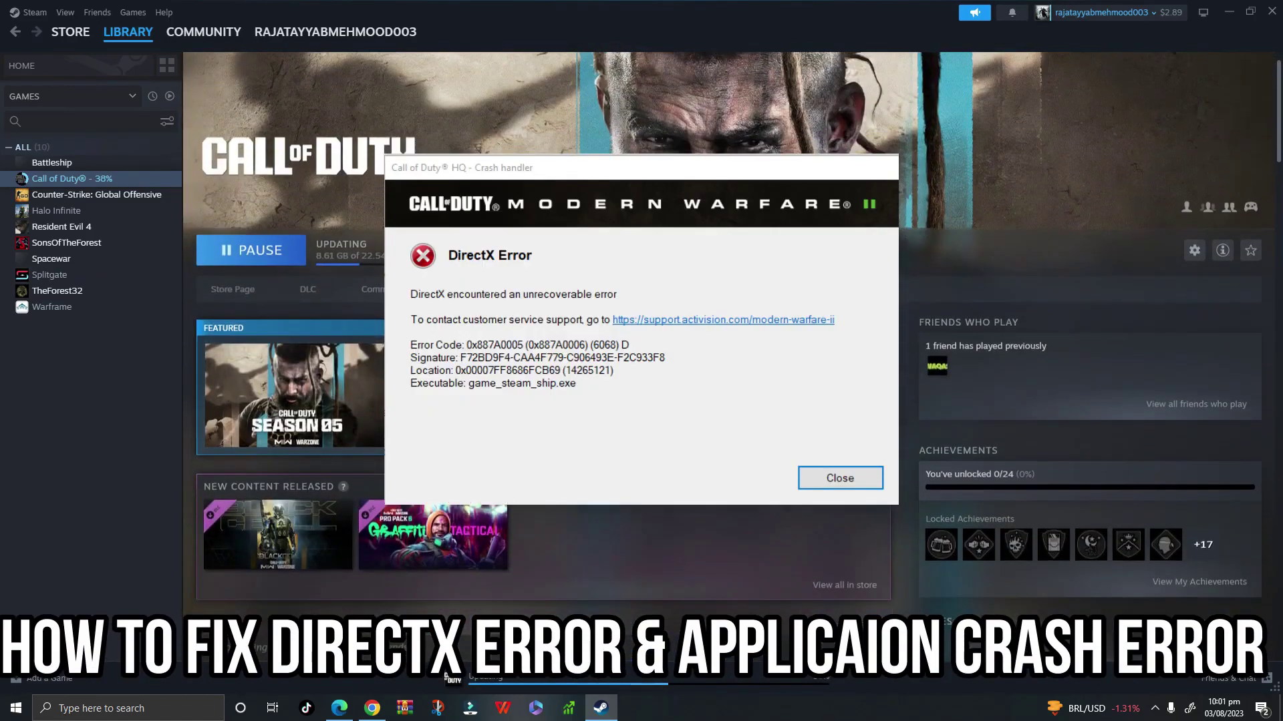
scroll(729, 354, down, 10)
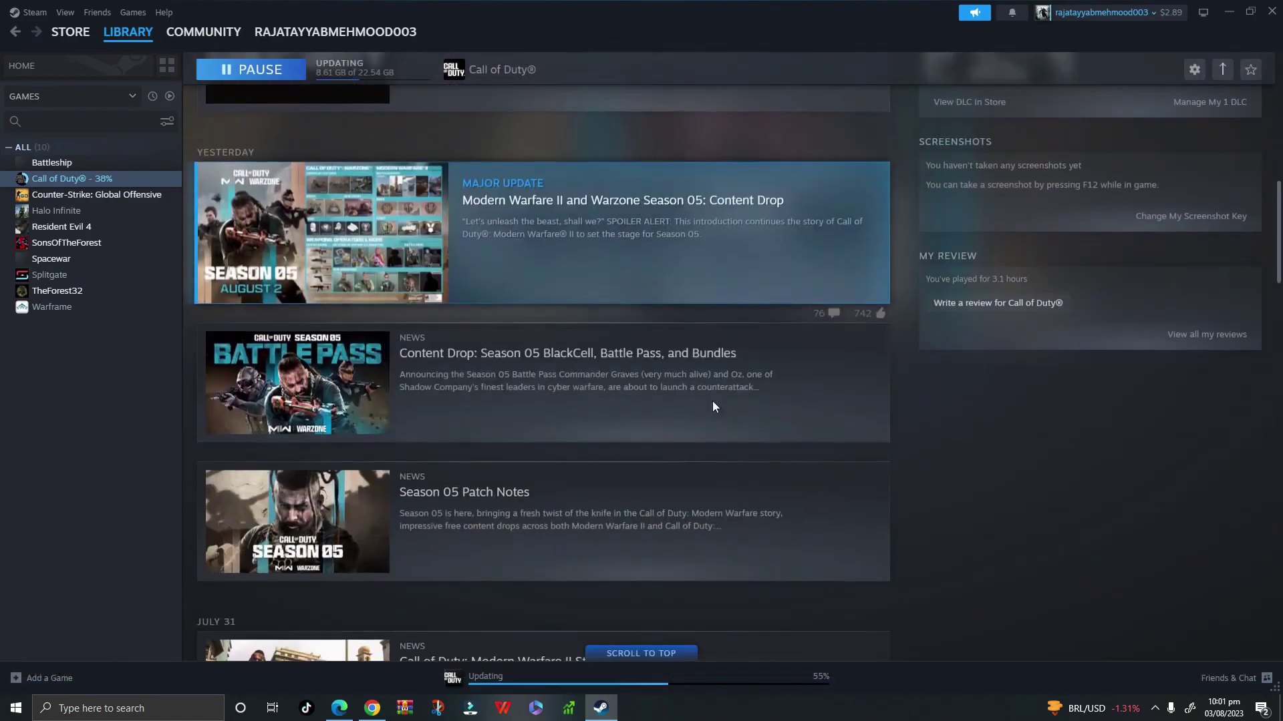
scroll(709, 390, up, 10)
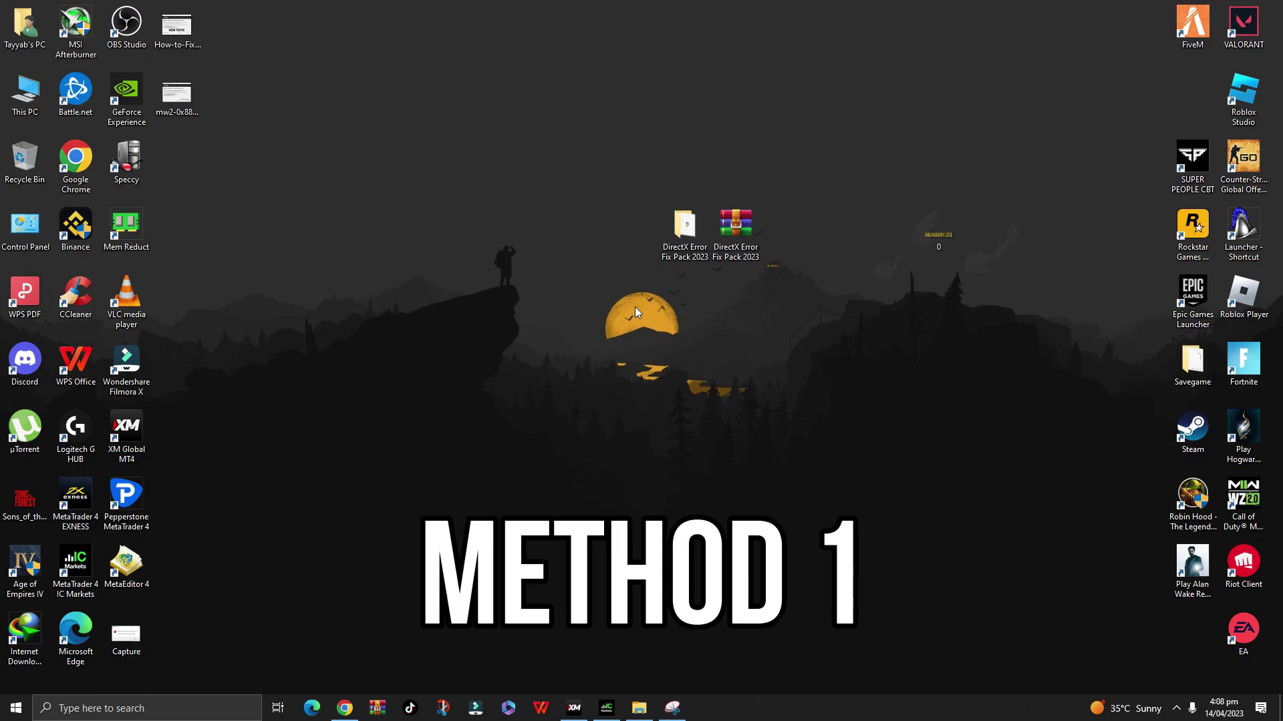
Open the user's temporary files folder with the Run command %temp%.
key(super+s)
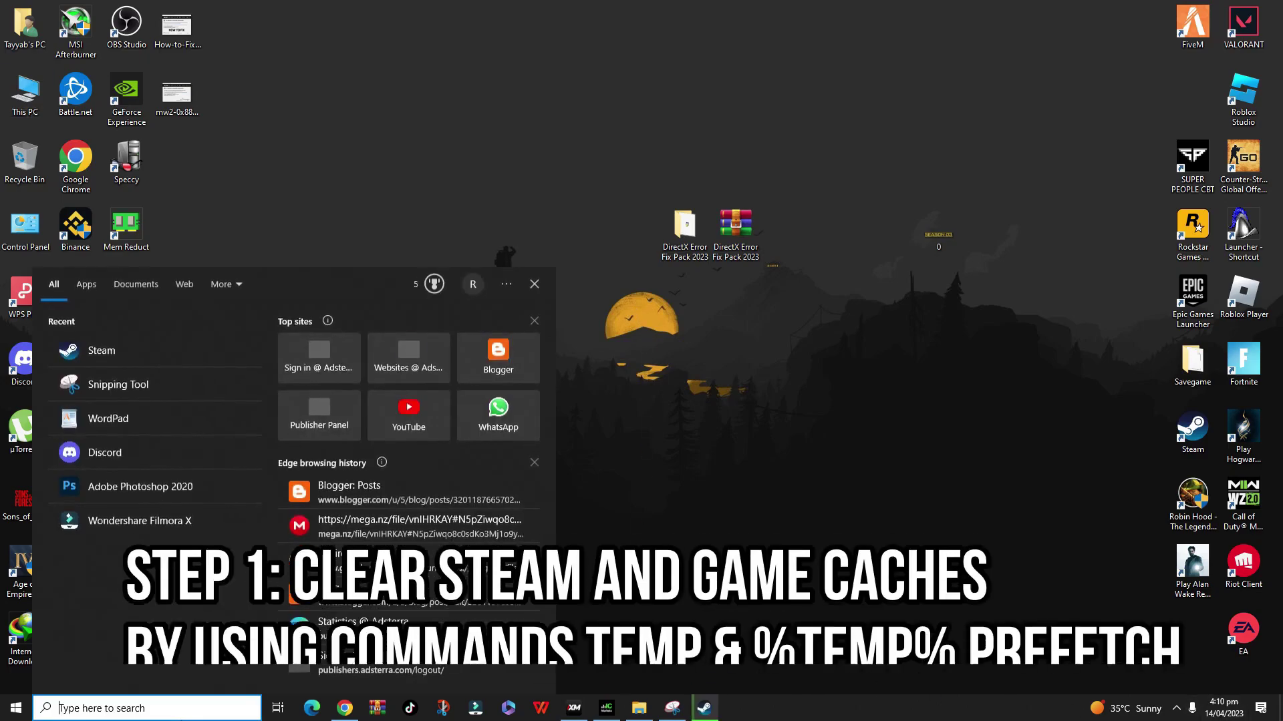
text(run)
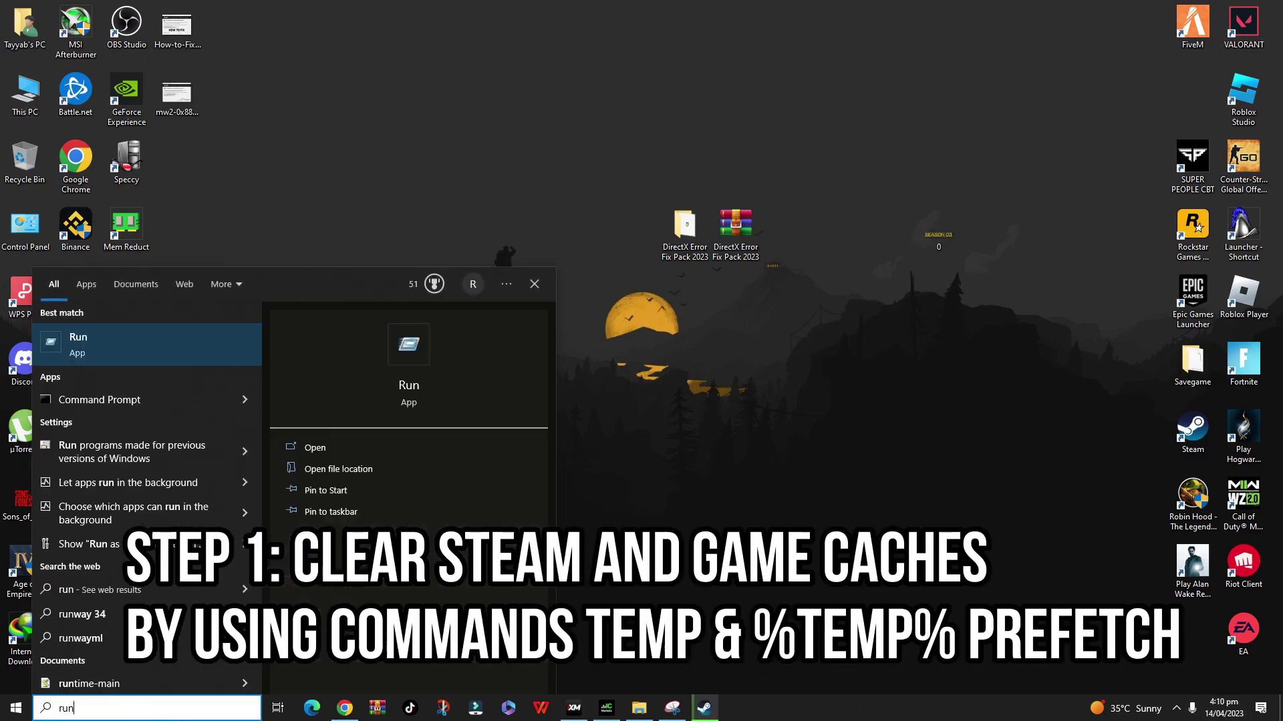
key(Return)
text(%temp%)
key(Return)
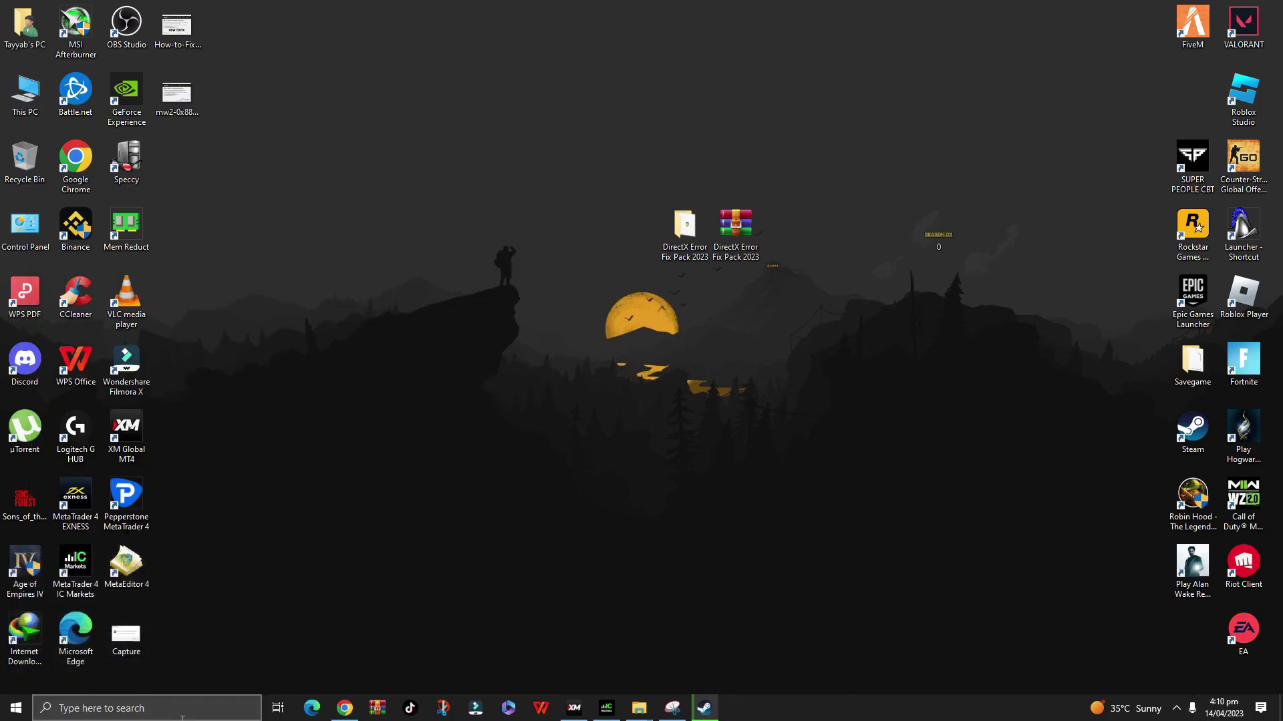
Delete all items in the user's Temp folder, skipping the file that is in use.
key(ctrl+a)
right_click(185, 171)
click(280, 412)
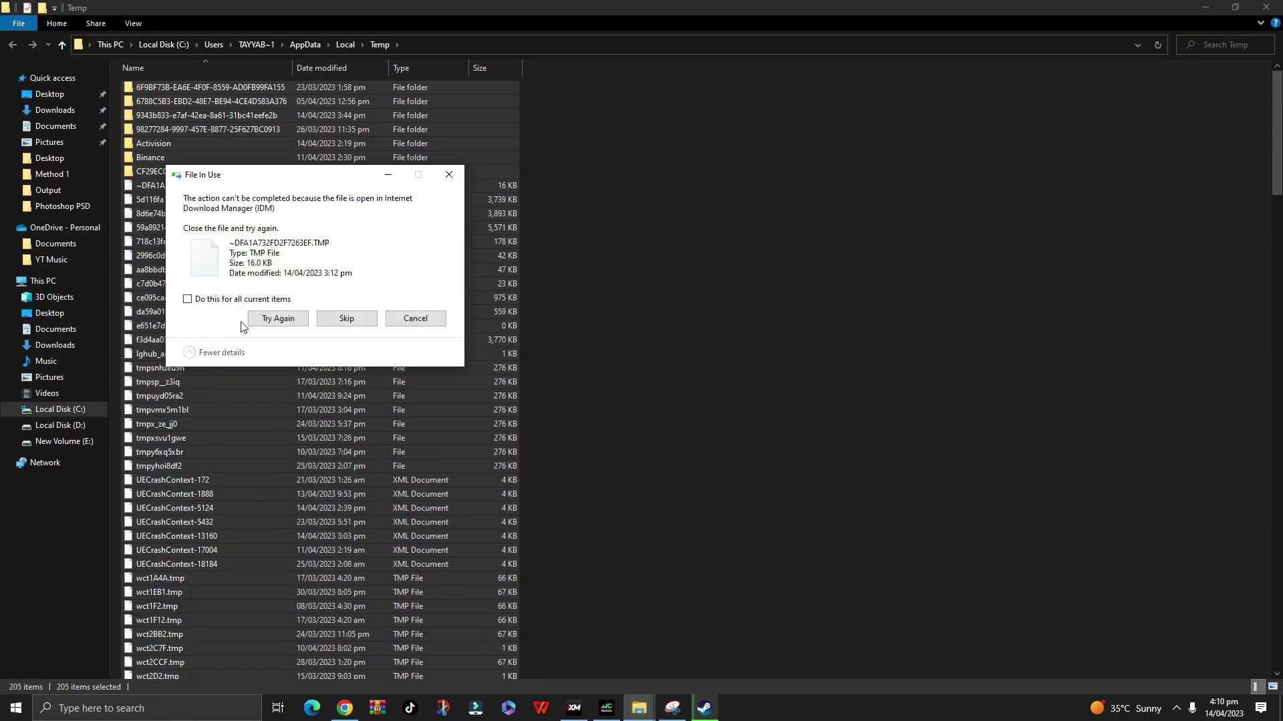
click(346, 318)
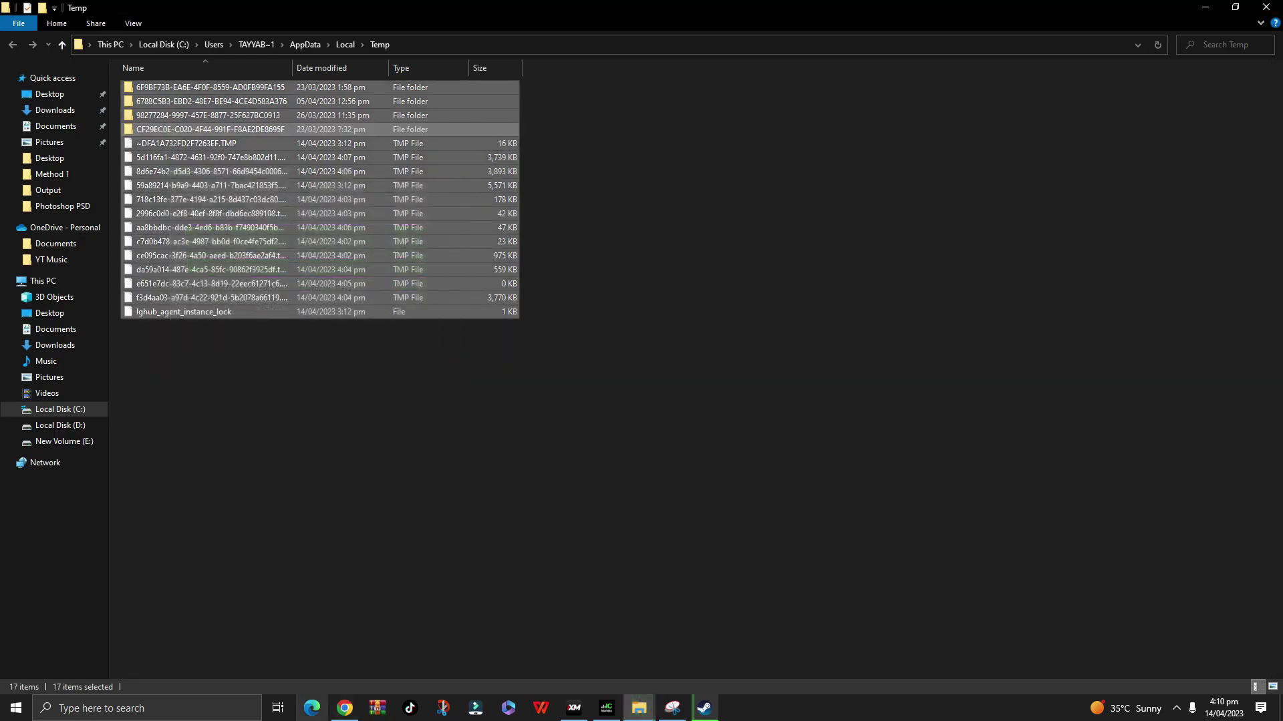
Close Google Chrome to release its files and delete the items remaining in the user's Temp folder.
right_click(343, 715)
click(337, 678)
click(260, 383)
key(ctrl+a)
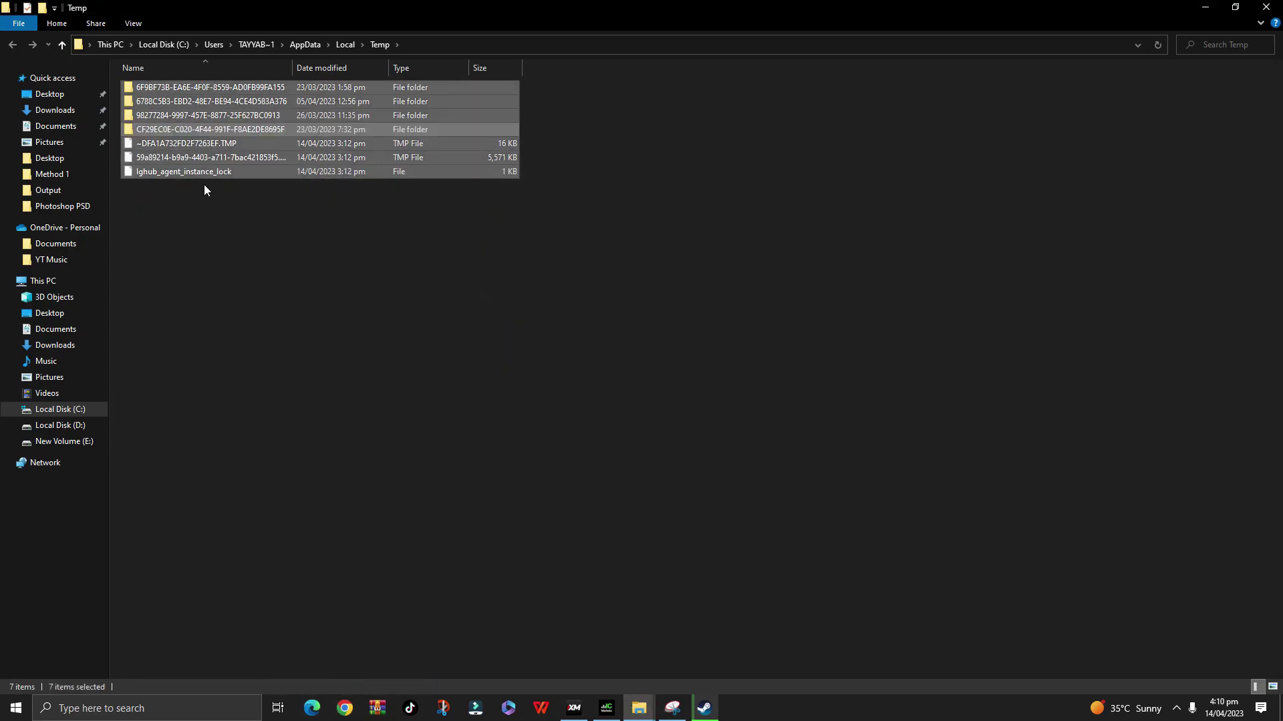
key(Delete)
click(648, 319)
Open the Windows temp folder with the Run command temp and delete all of its contents.
key(super)
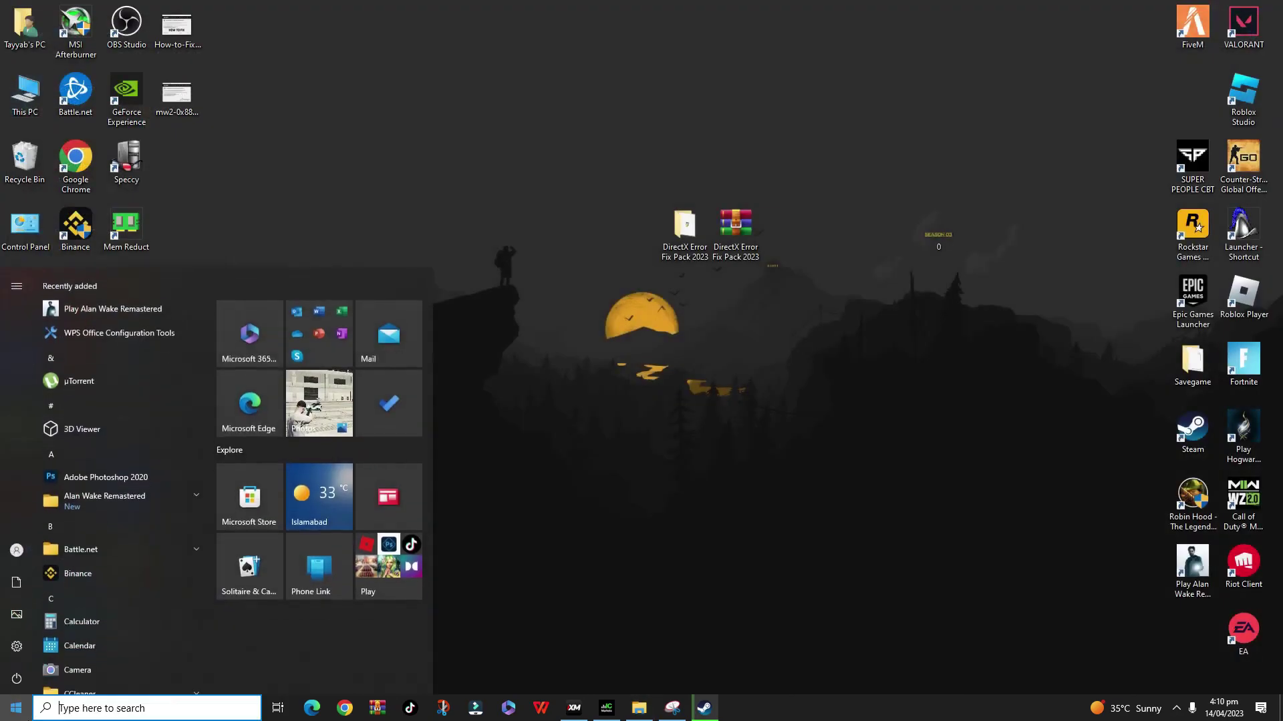
text(run)
key(Return)
text(temp)
key(Return)
key(ctrl+a)
key(Delete)
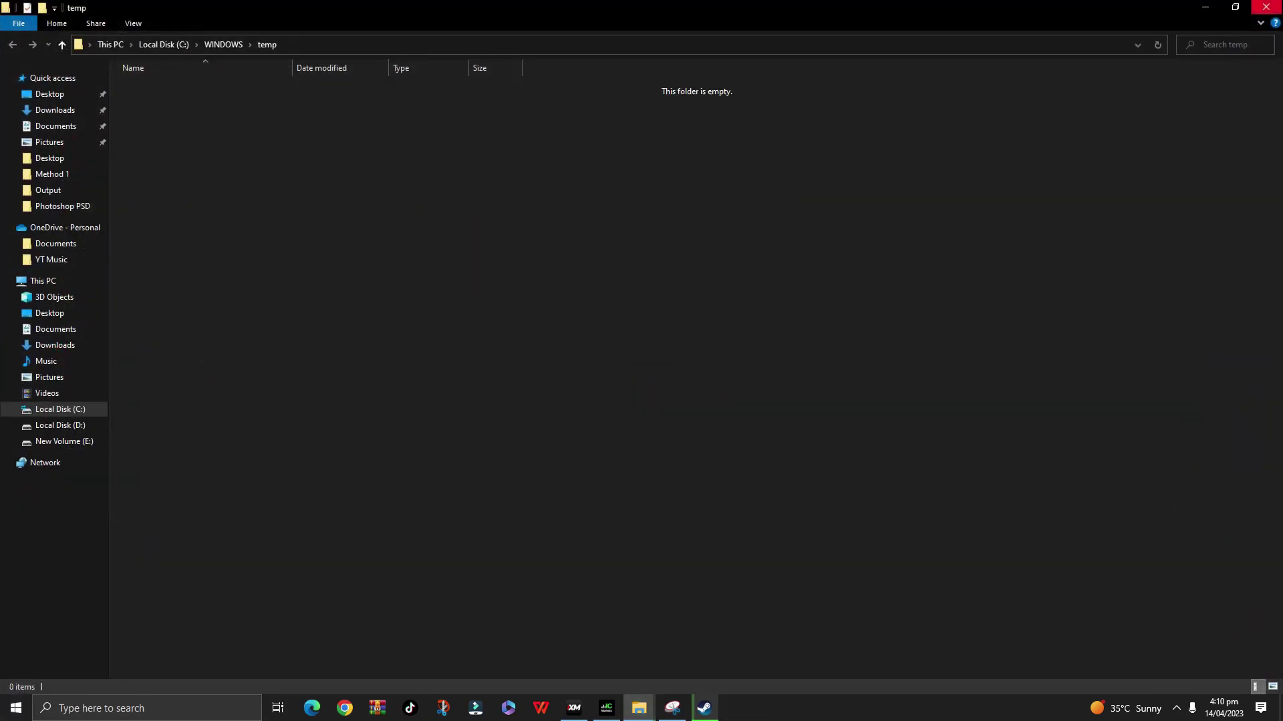
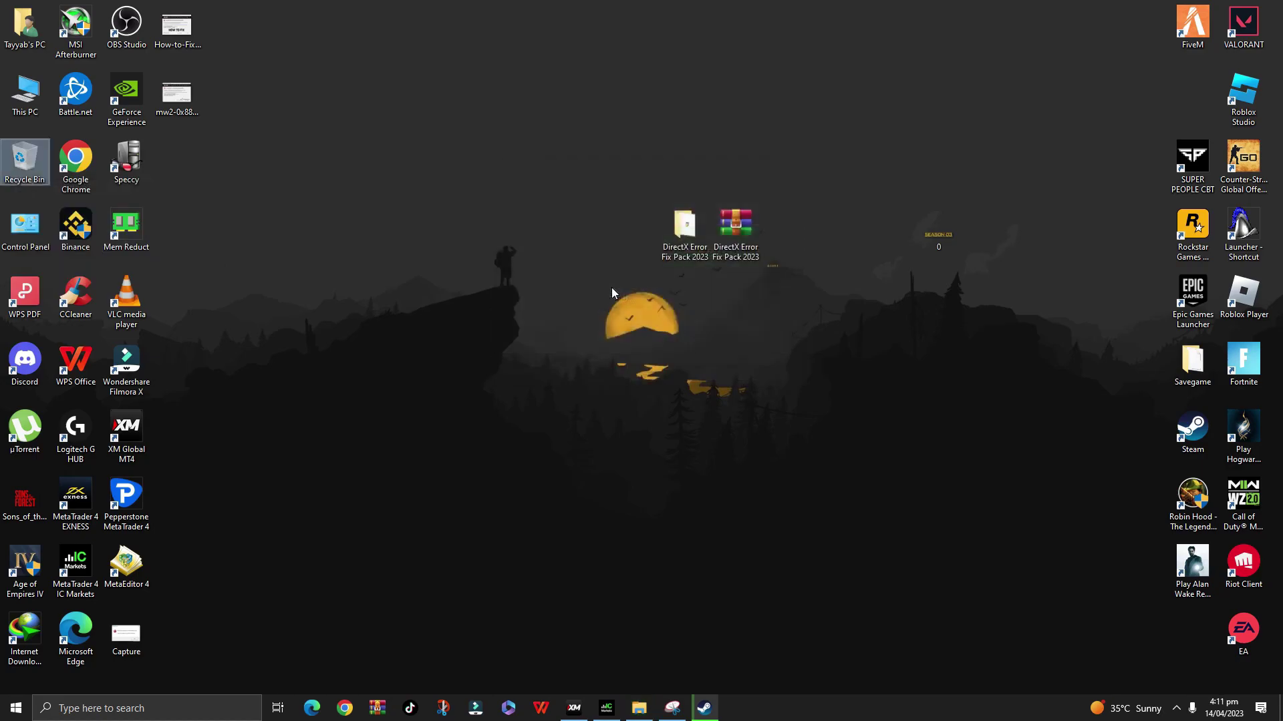
key(alt+F9)
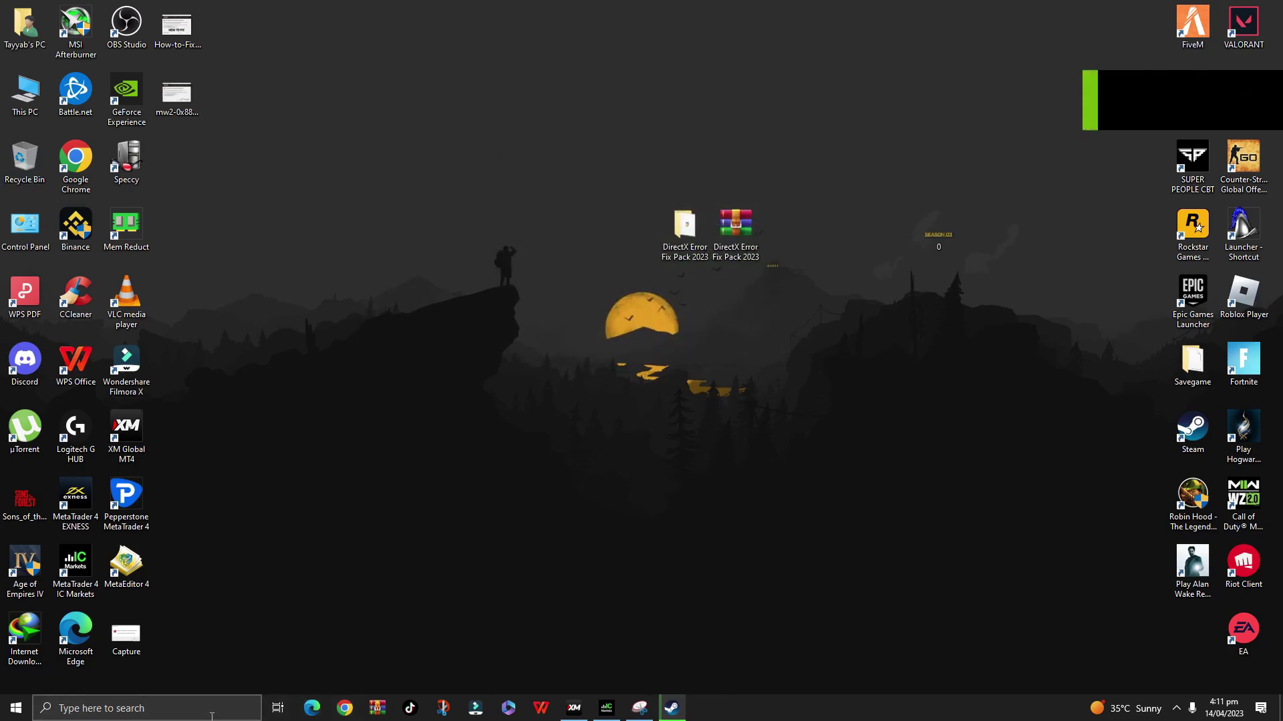
Open Steam, select Call of Duty: Modern Warfare II | Warzone 2.0 in the library, and minimize the window.
click(147, 708)
text(steam)
click(112, 334)
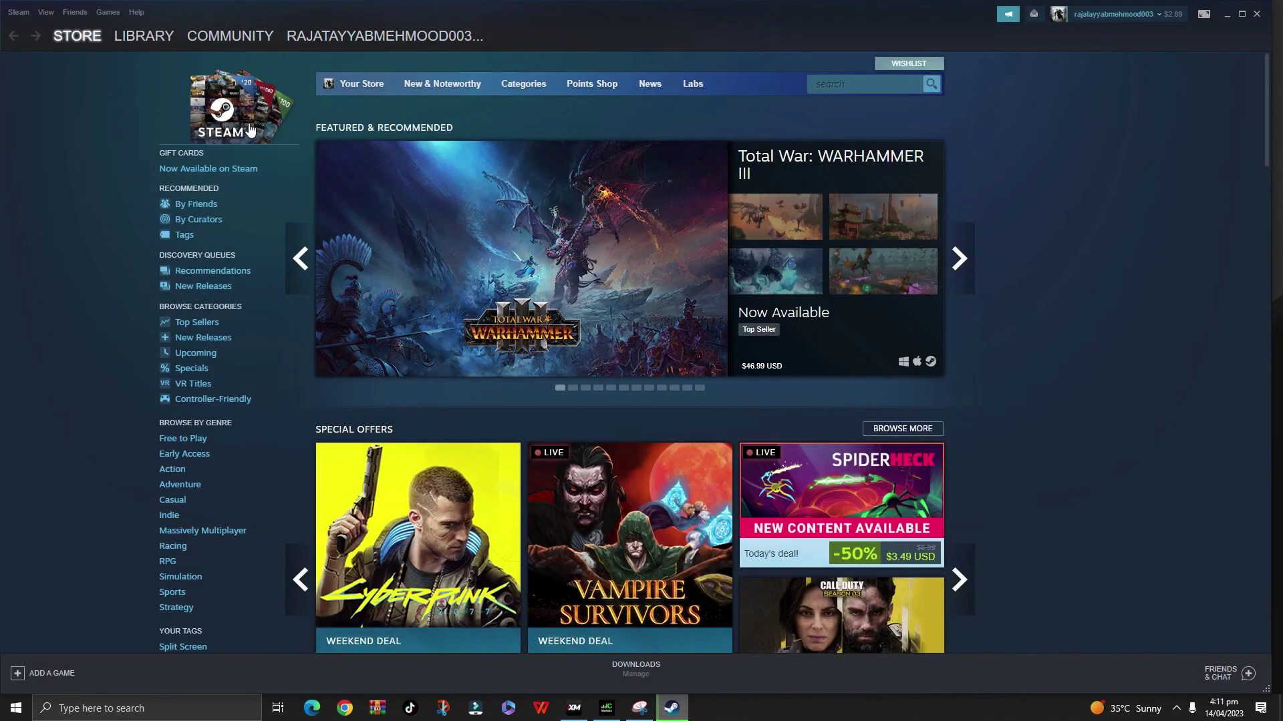
click(133, 37)
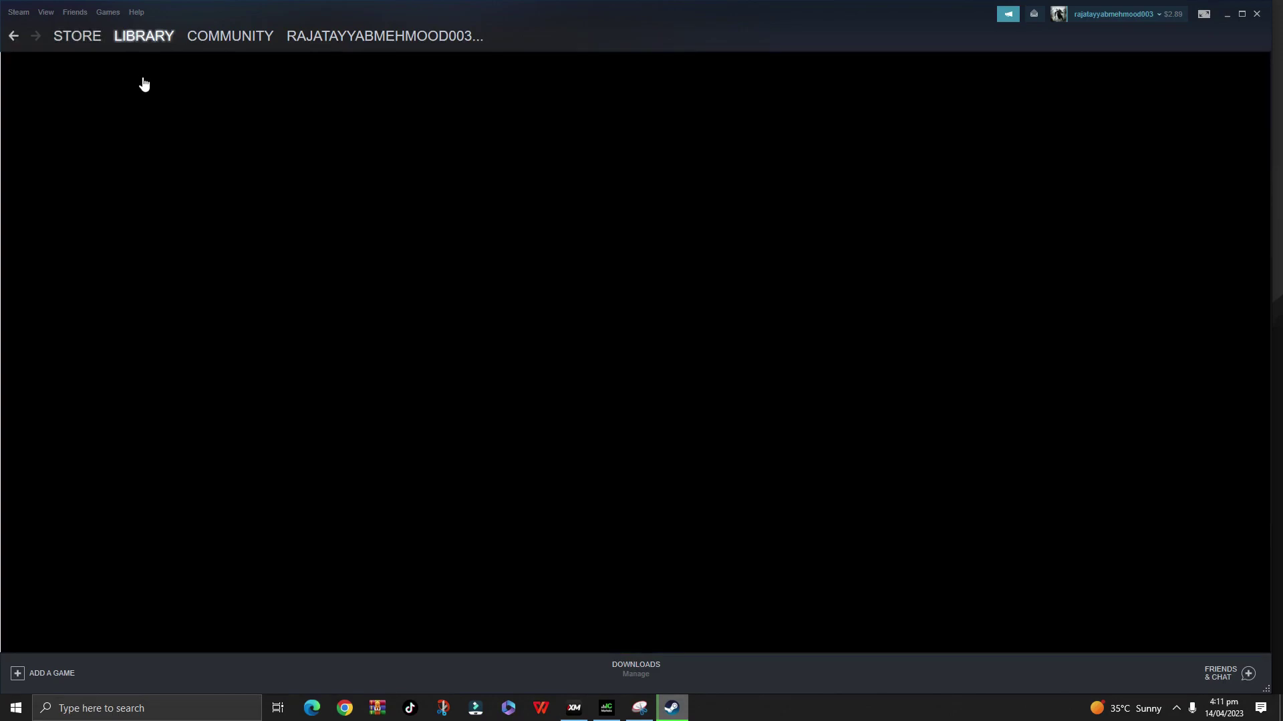
click(102, 167)
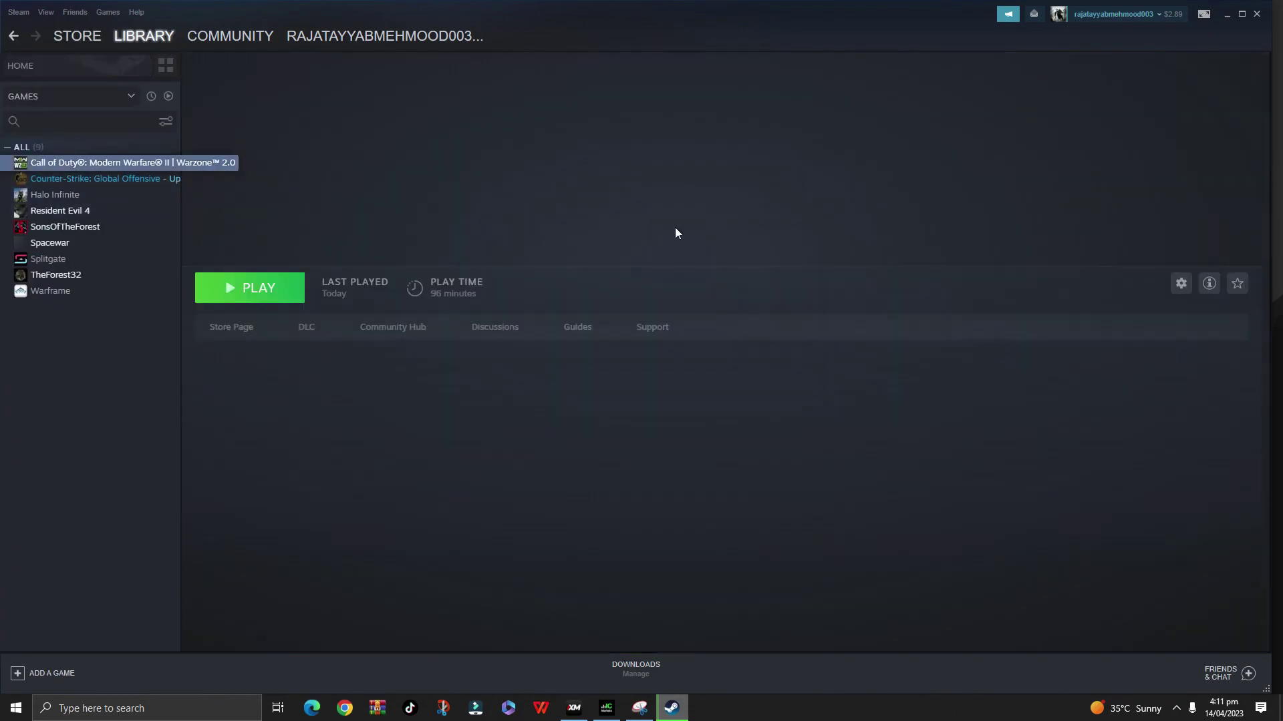
click(1226, 14)
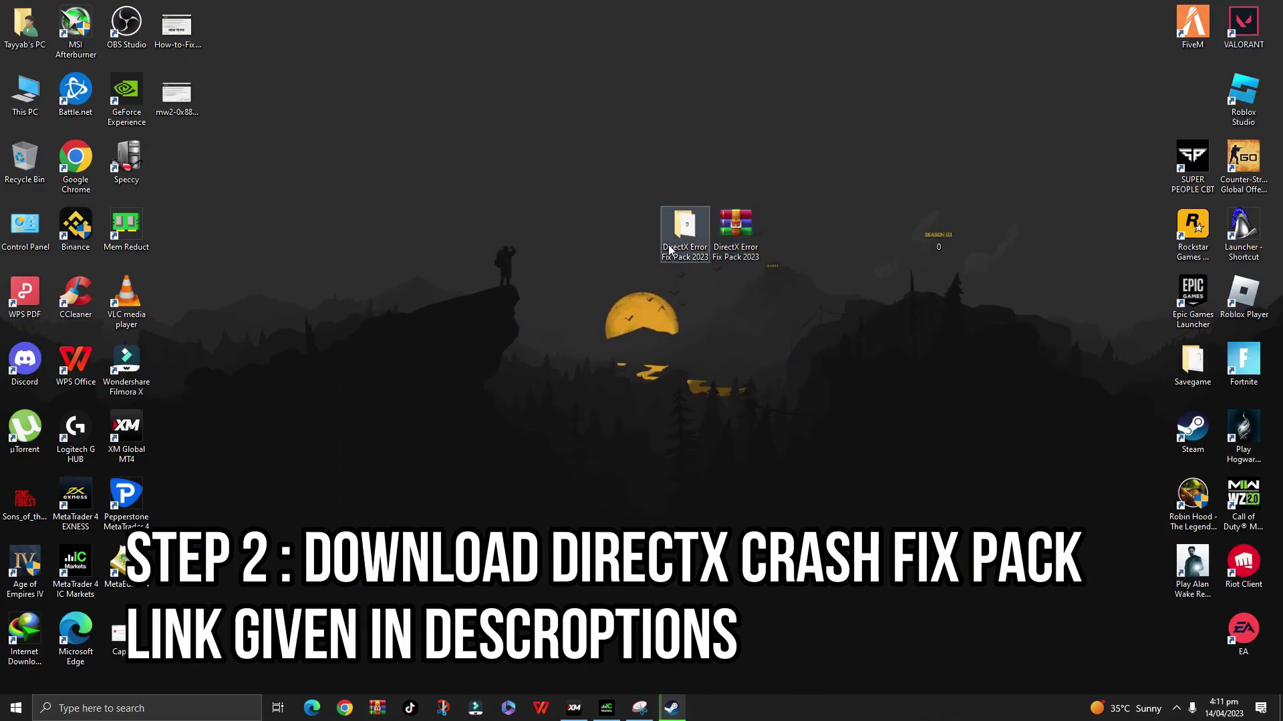
Extract the DirectX Error Fix Pack 2023 archive on the desktop, overwriting all existing files.
right_click(747, 228)
click(805, 299)
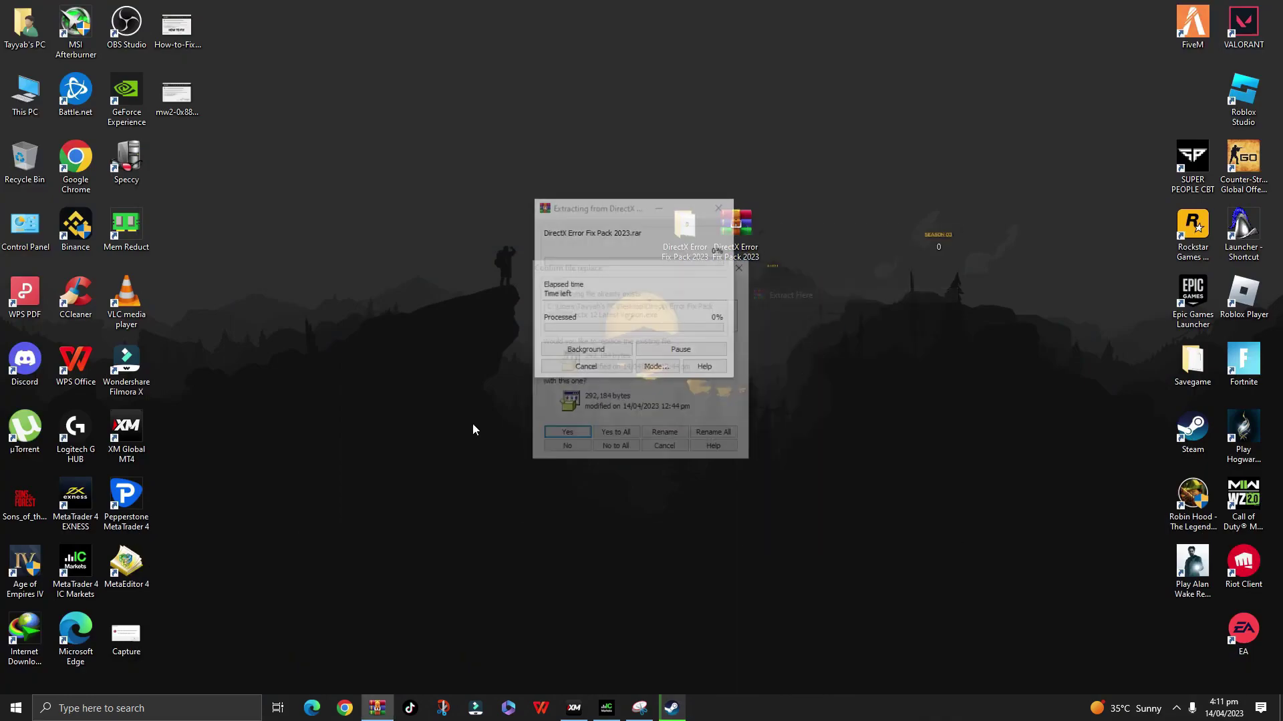
click(613, 433)
Open the DirectX Command Lines document from the extracted pack's Method 1 folder and read its Steam instructions.
click(693, 240)
double_click(693, 240)
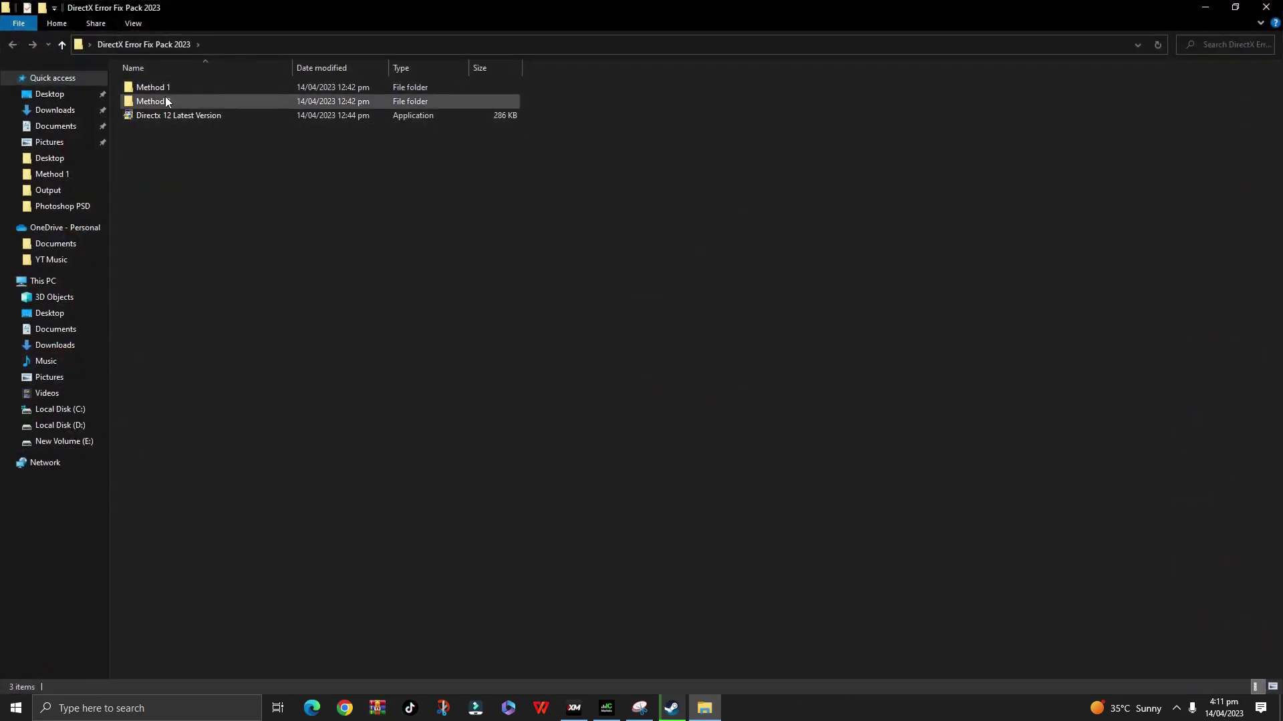
scroll(158, 91, up, 2)
double_click(159, 71)
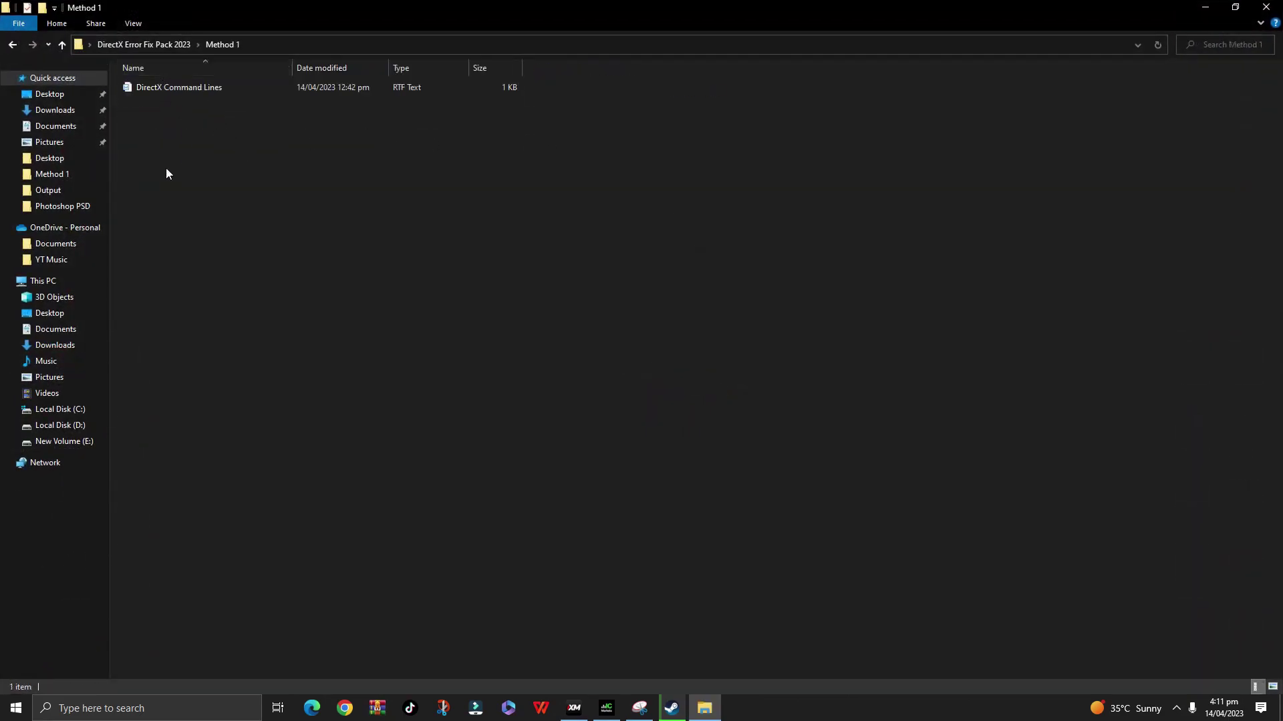
right_click(195, 87)
click(240, 99)
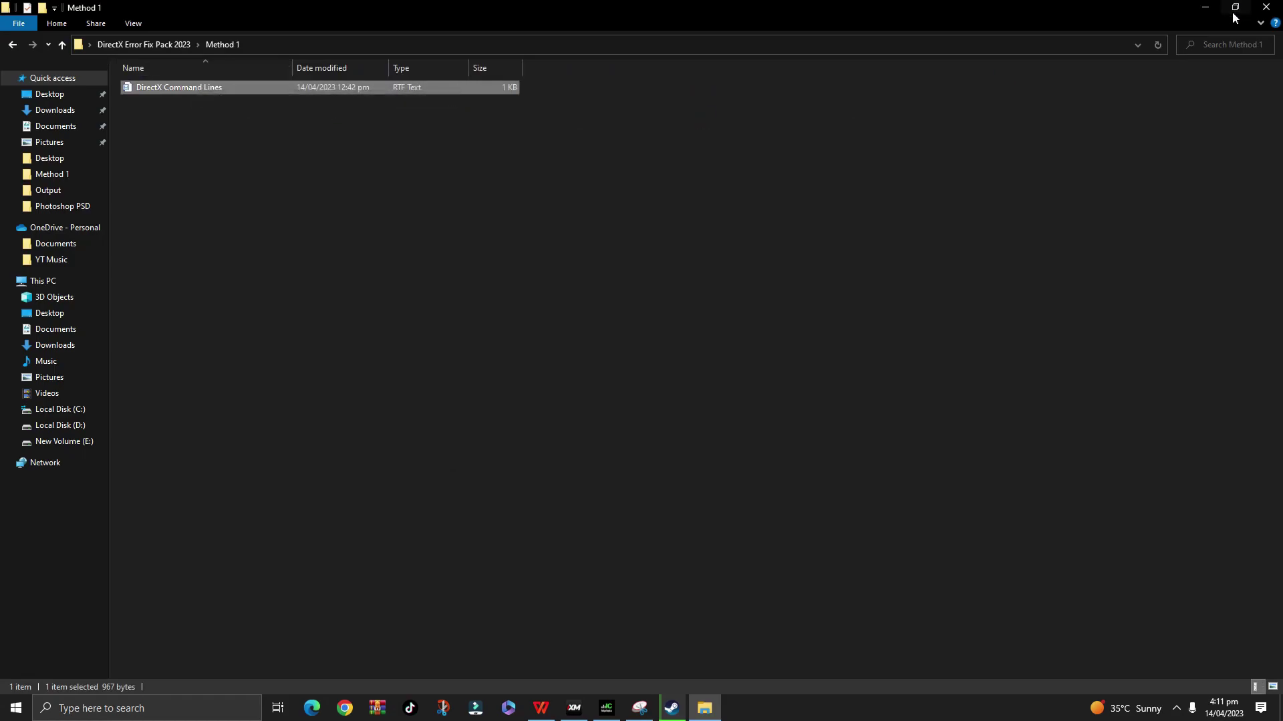
click(1234, 10)
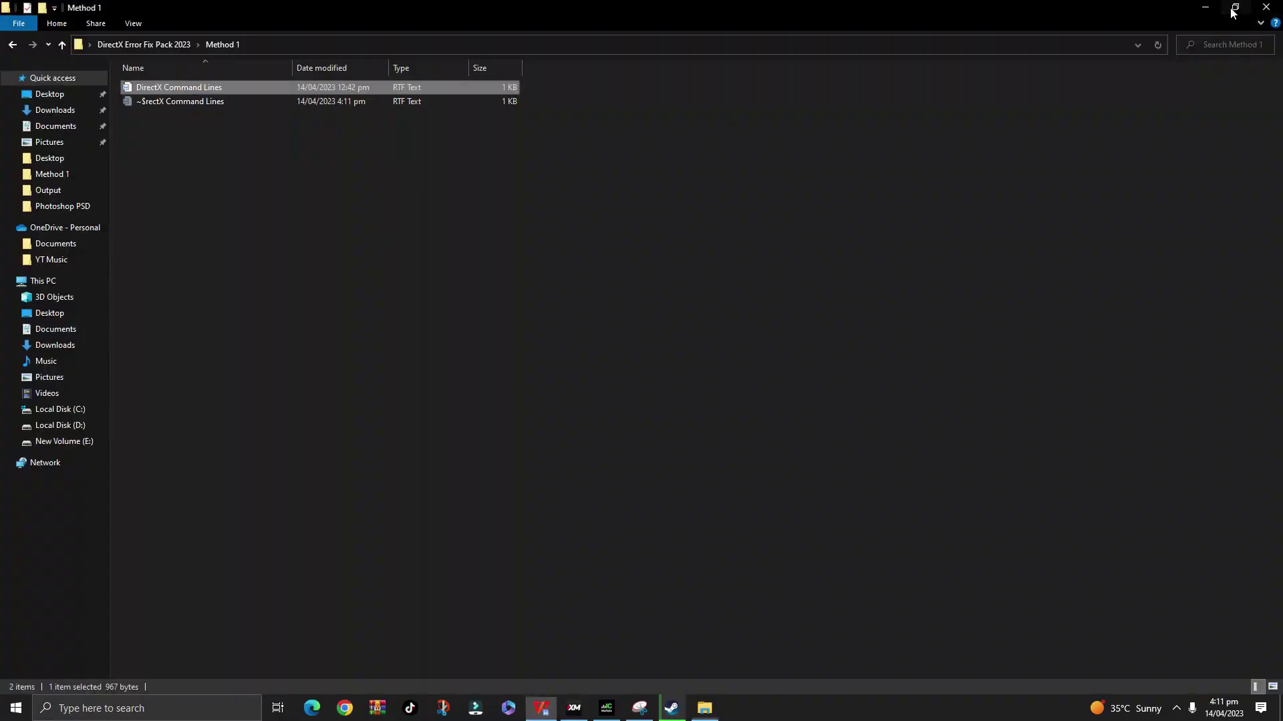
click(1204, 10)
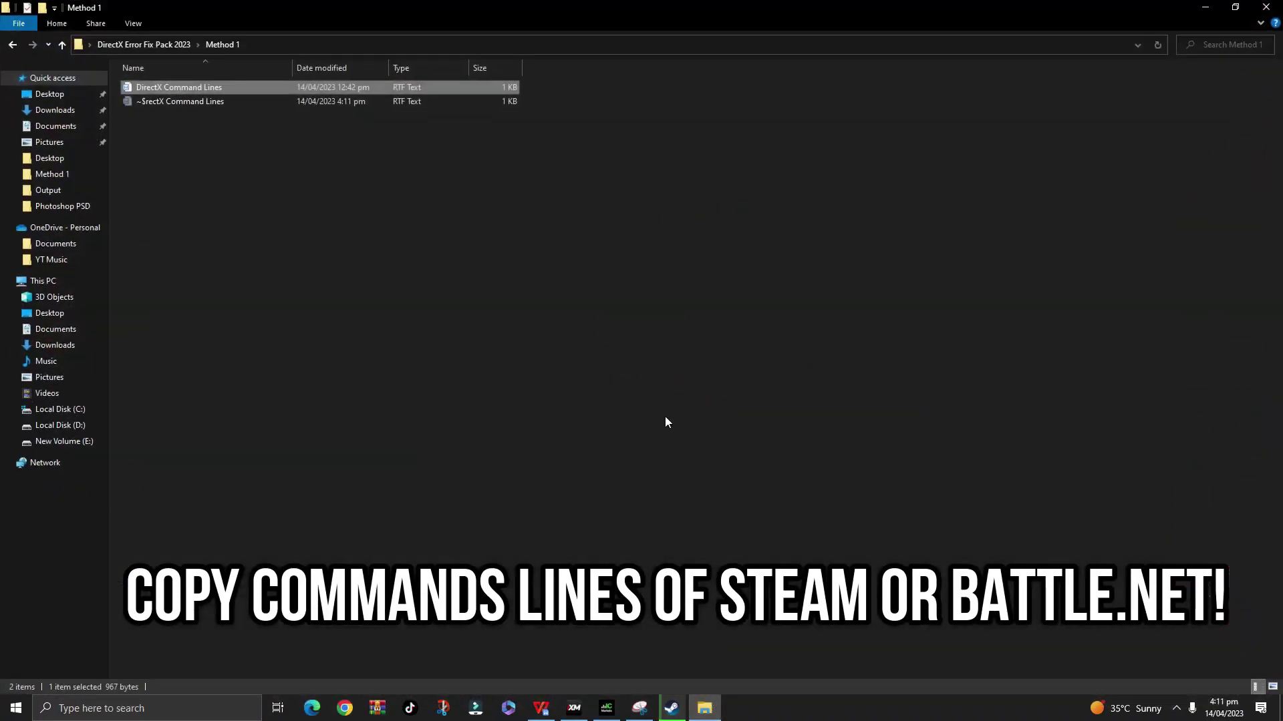
click(541, 708)
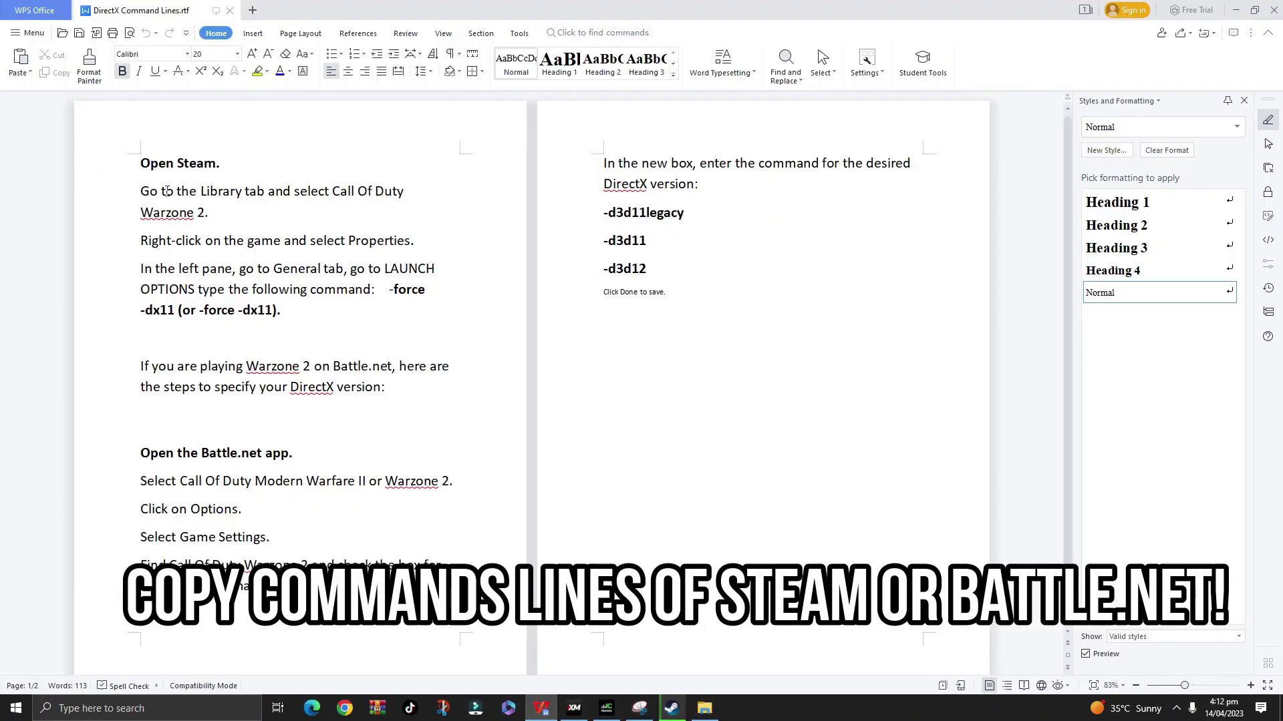
drag(348, 188, 359, 207)
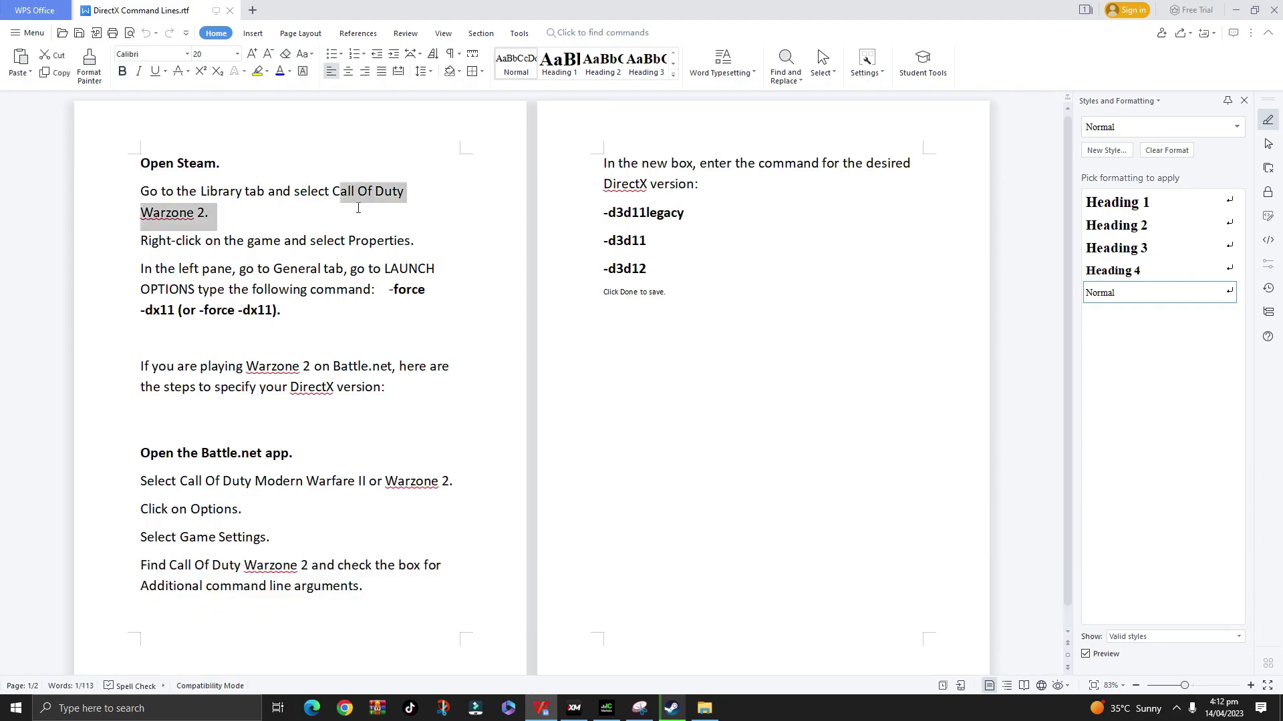
click(221, 242)
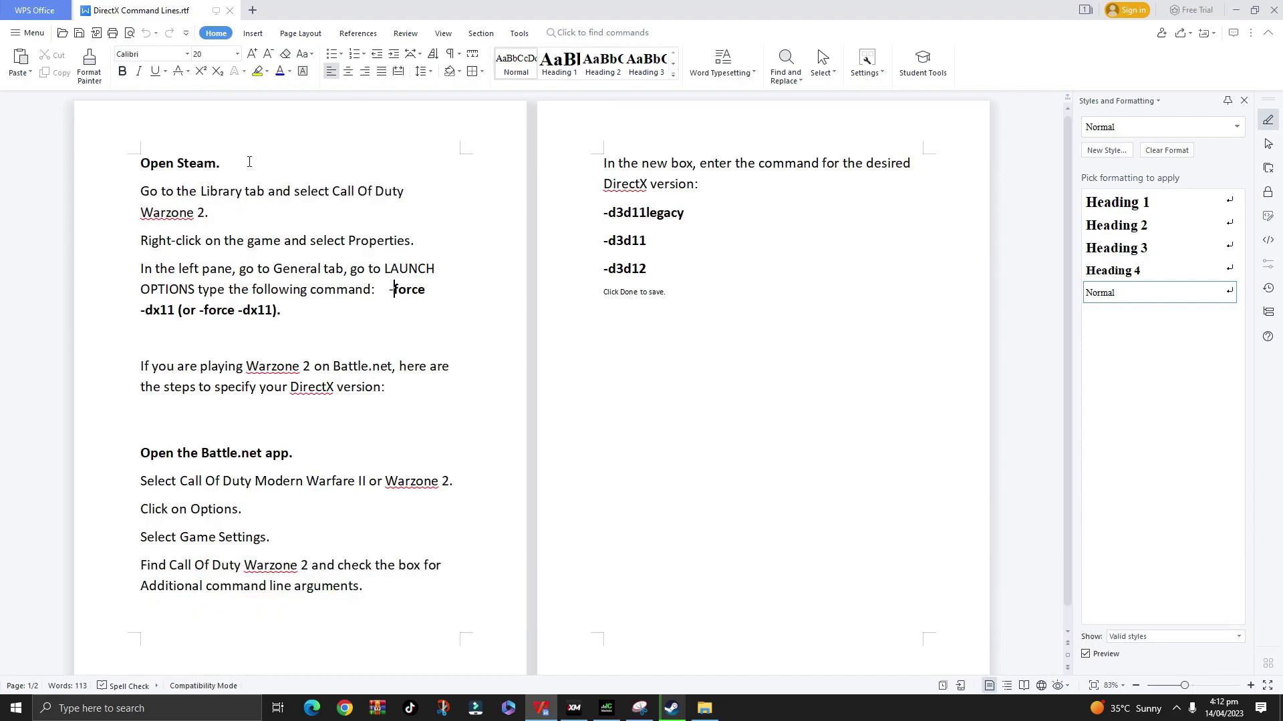
click(1236, 13)
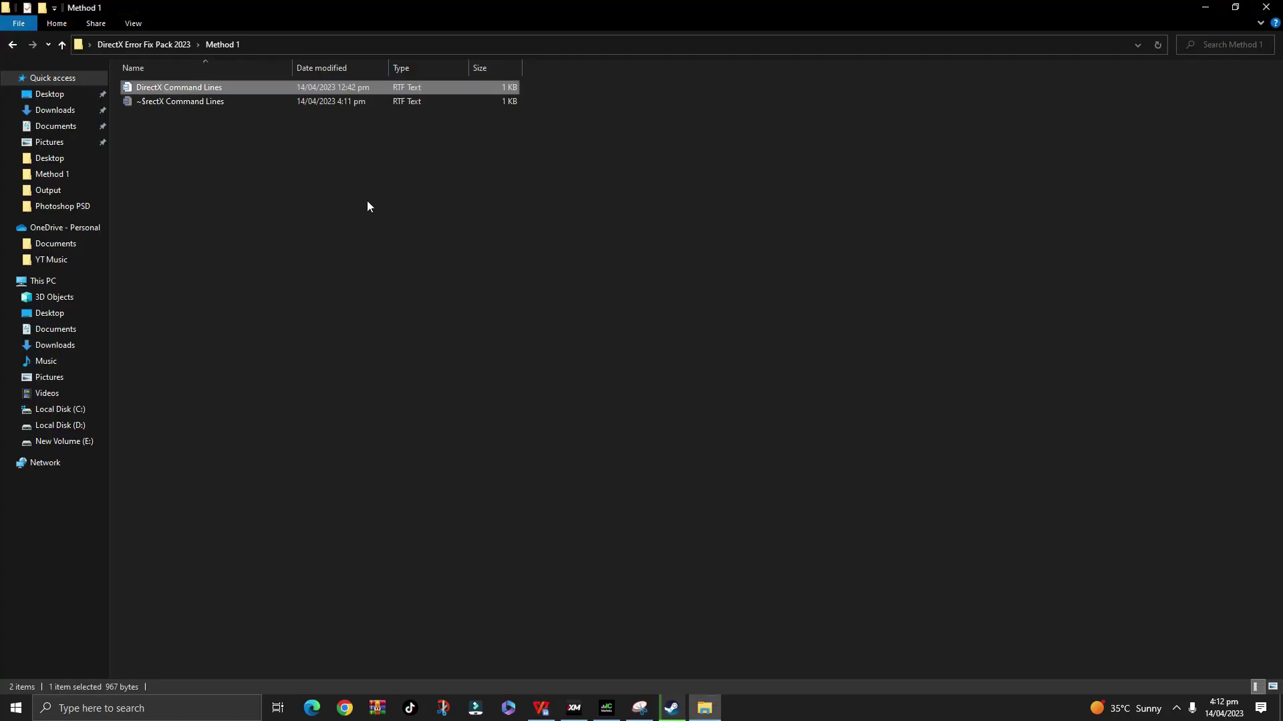
Switch to Steam and open the properties of Call of Duty: Modern Warfare II | Warzone 2.0.
click(1204, 7)
click(671, 708)
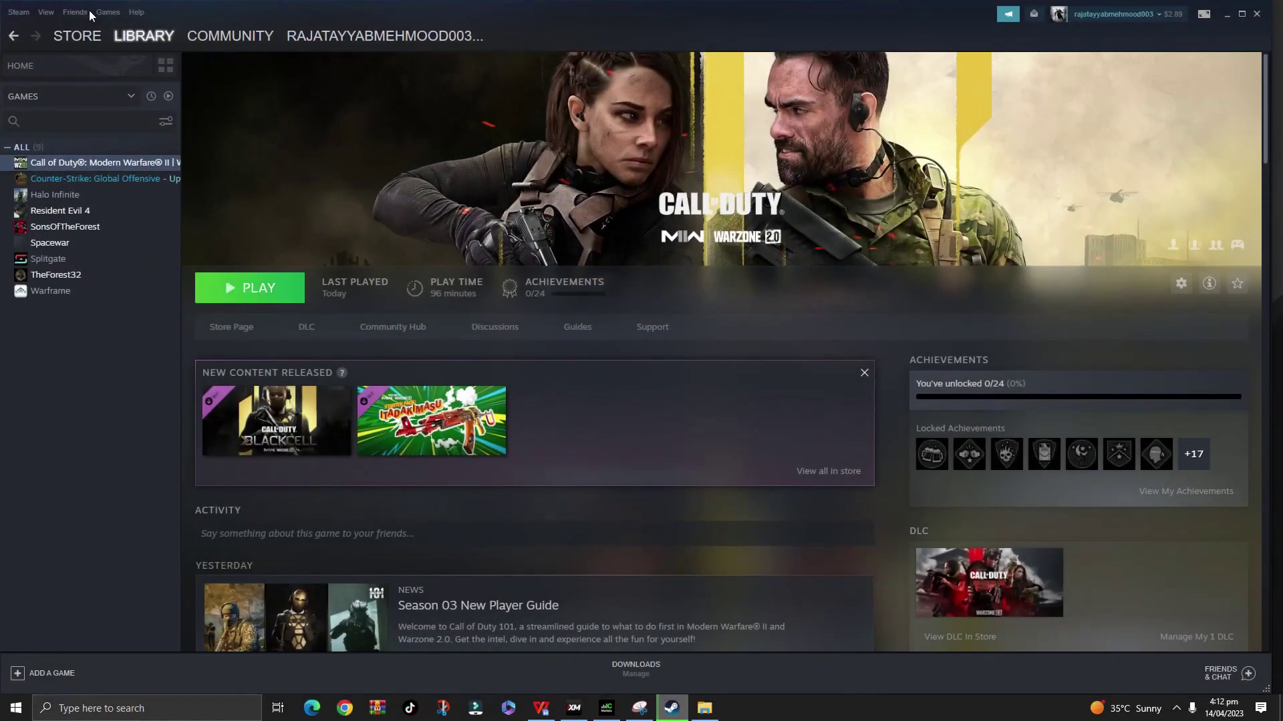
right_click(101, 166)
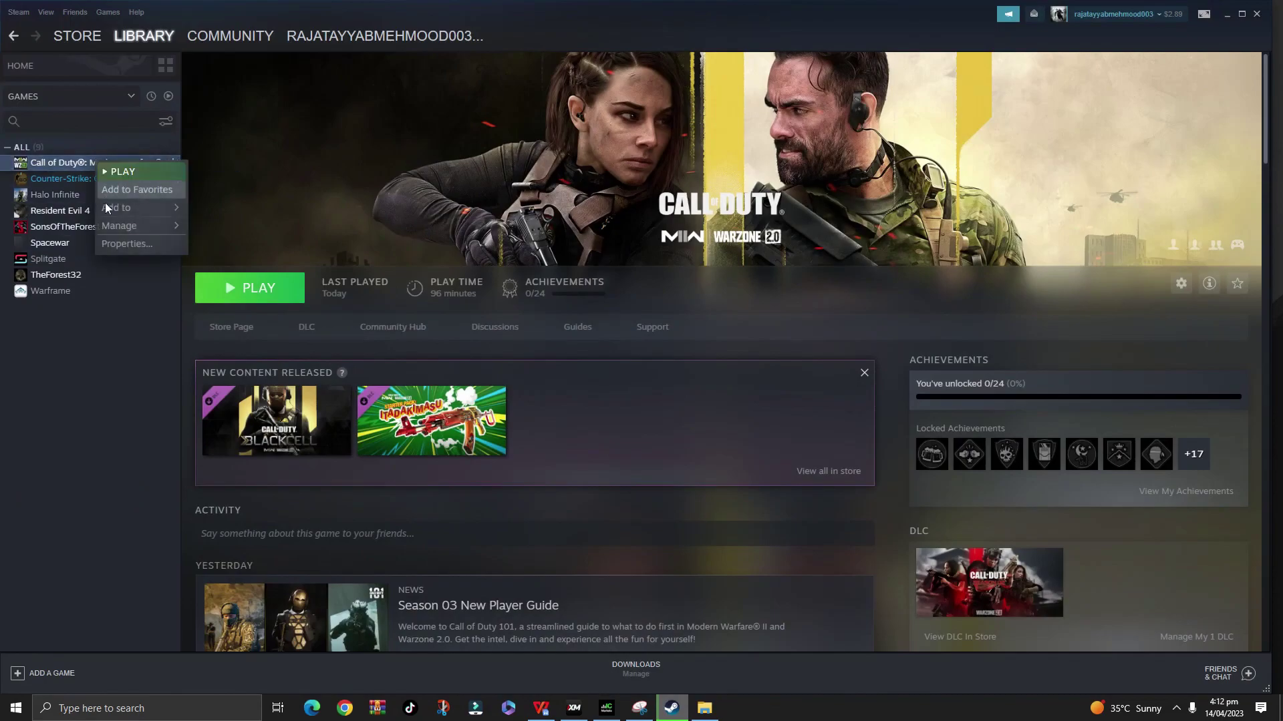
click(126, 246)
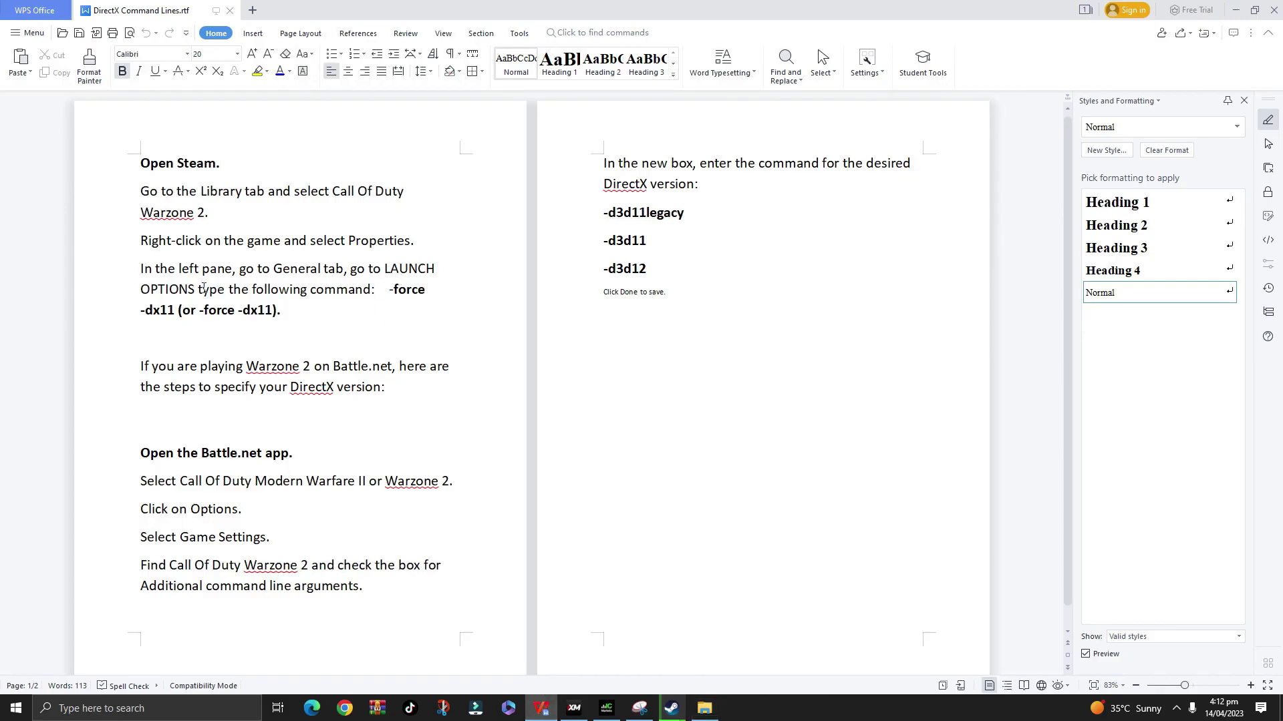
Copy -force -dx11 from the DirectX Command Lines document into the game's Steam launch options and close the properties.
drag(393, 289, 170, 309)
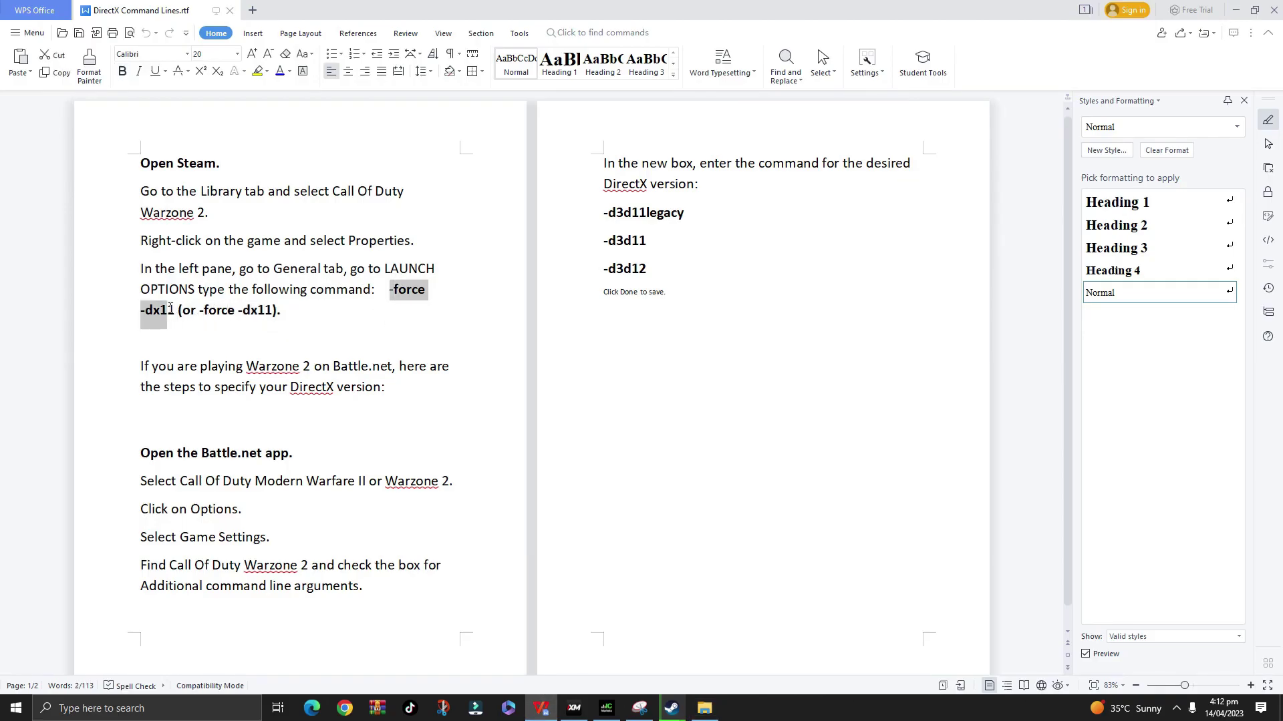
right_click(190, 323)
click(189, 336)
mouse_move(668, 709)
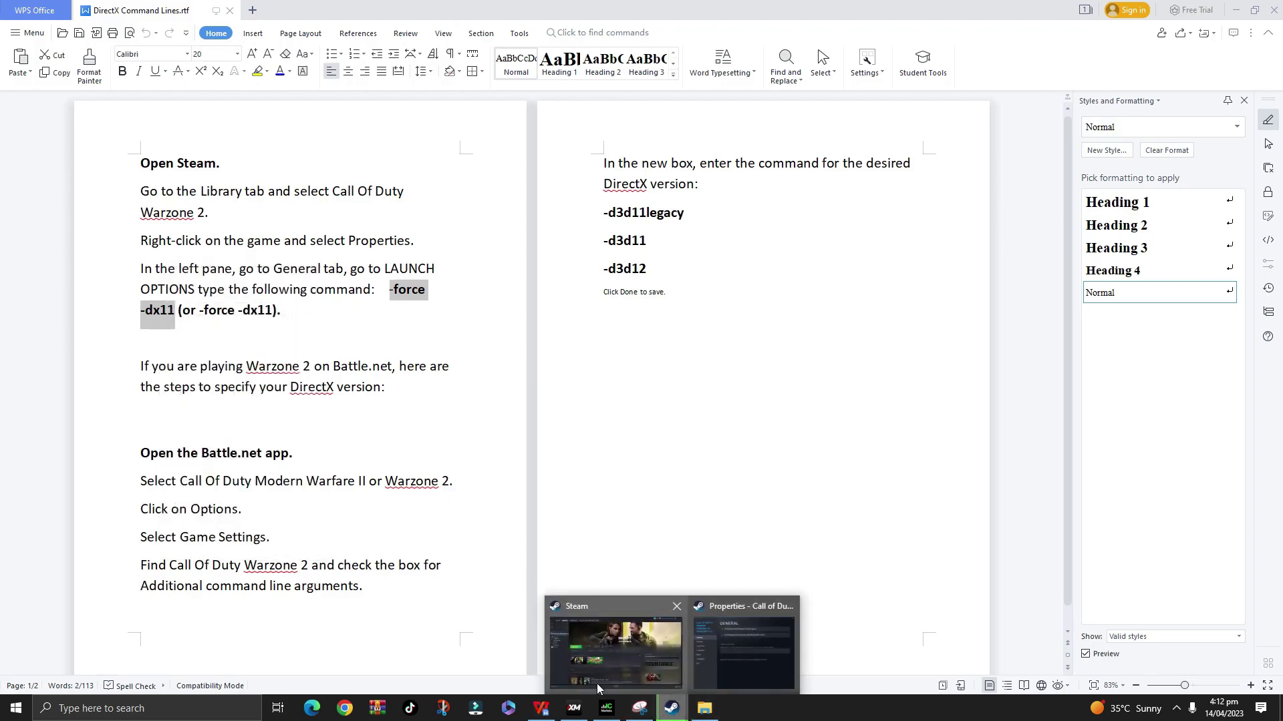
click(597, 684)
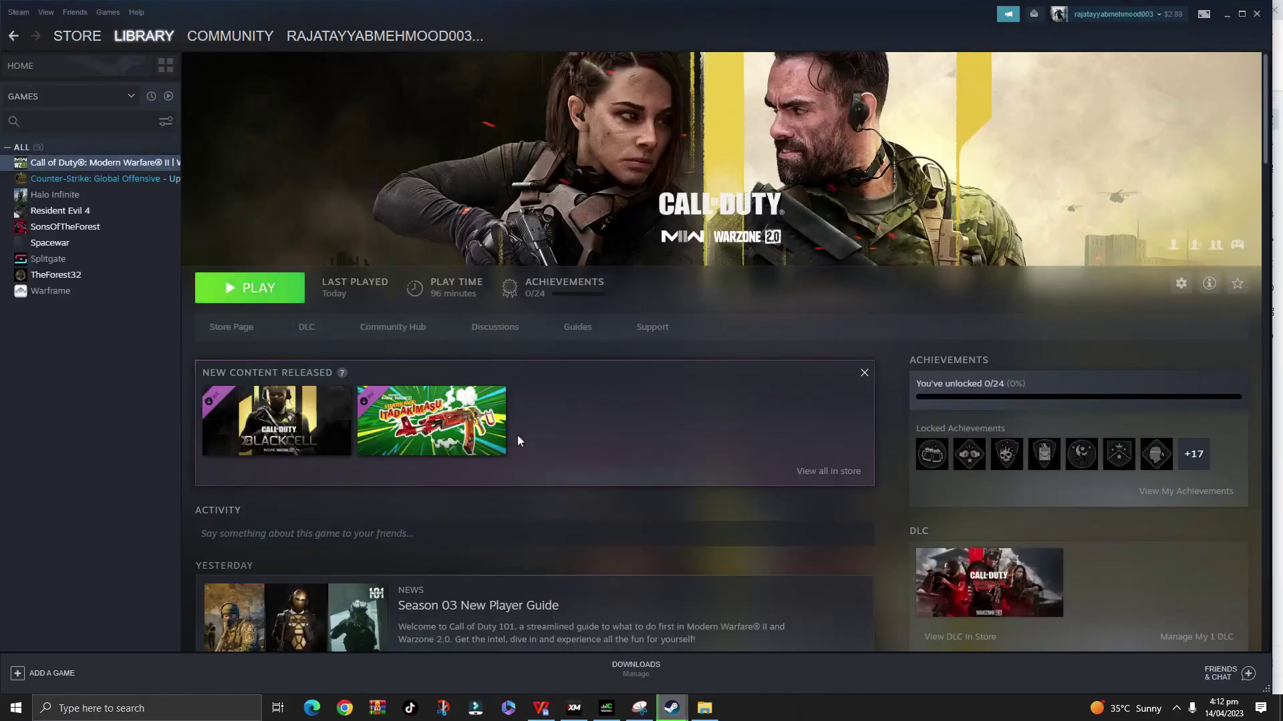
mouse_move(672, 708)
click(741, 638)
right_click(533, 343)
click(551, 348)
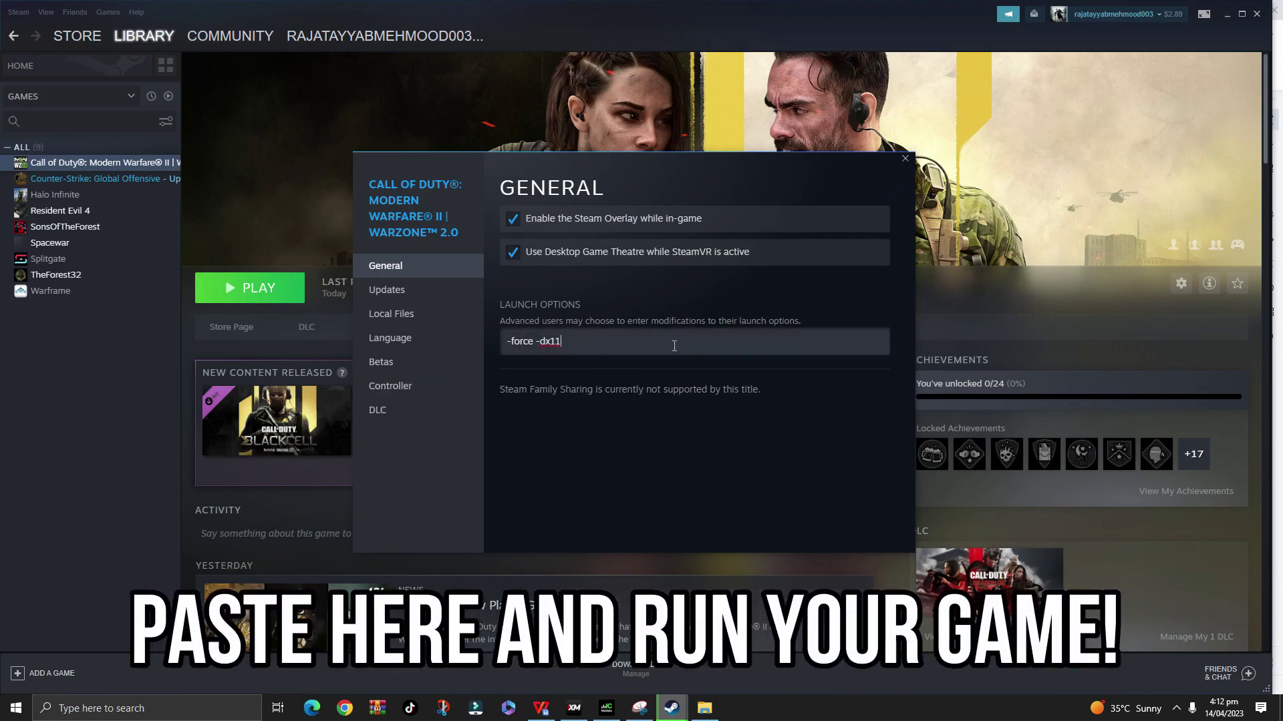
click(903, 159)
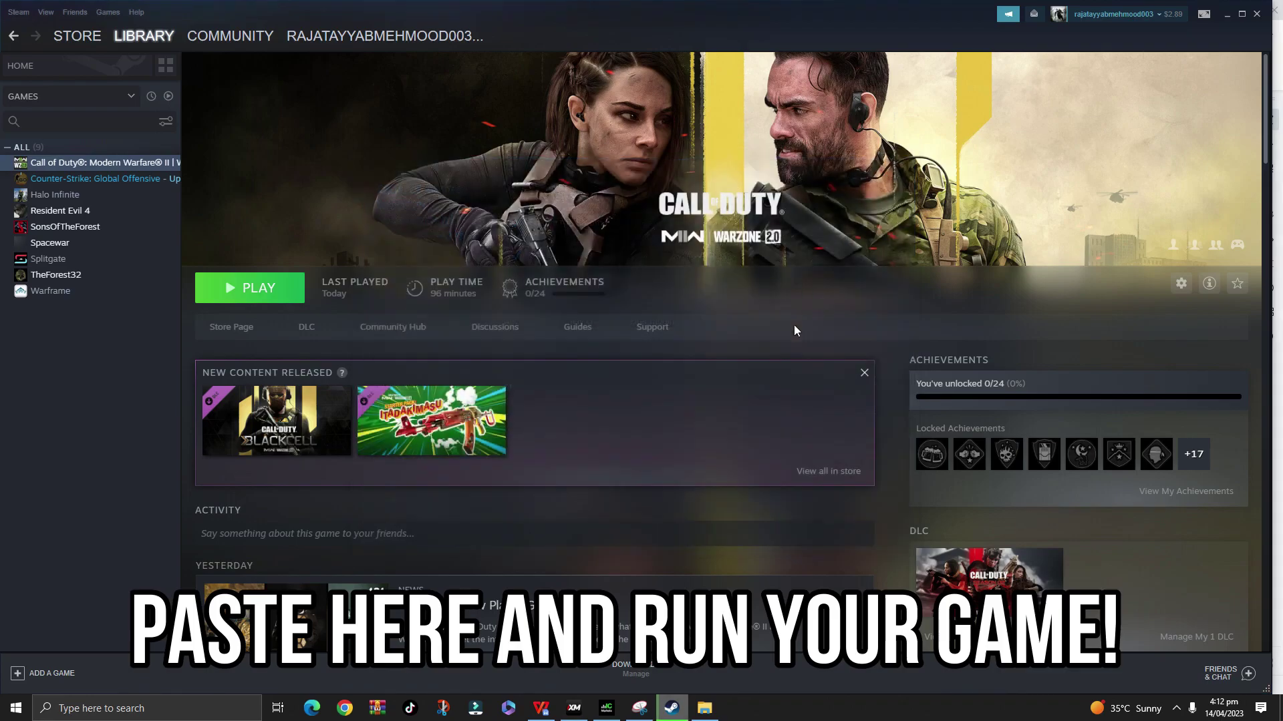
Launch Call of Duty from Steam in safe mode, and minimize Steam after the game has been tested.
click(262, 290)
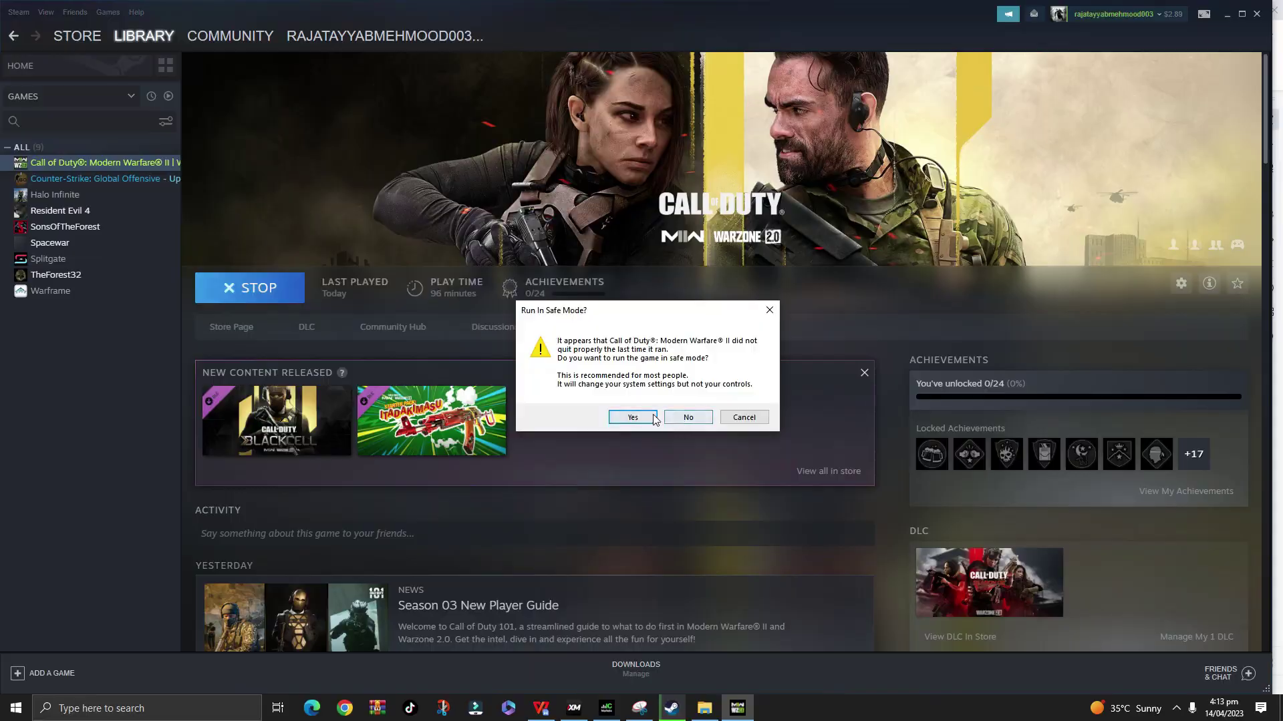
click(641, 419)
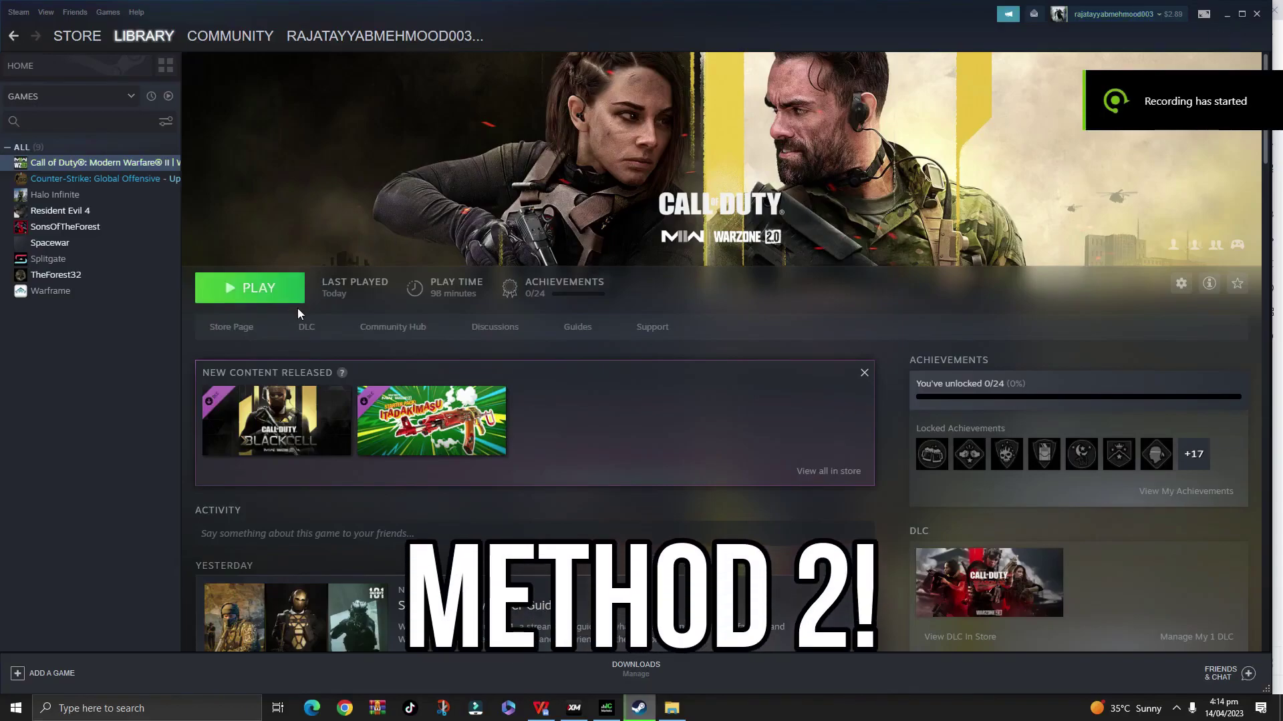
click(1229, 13)
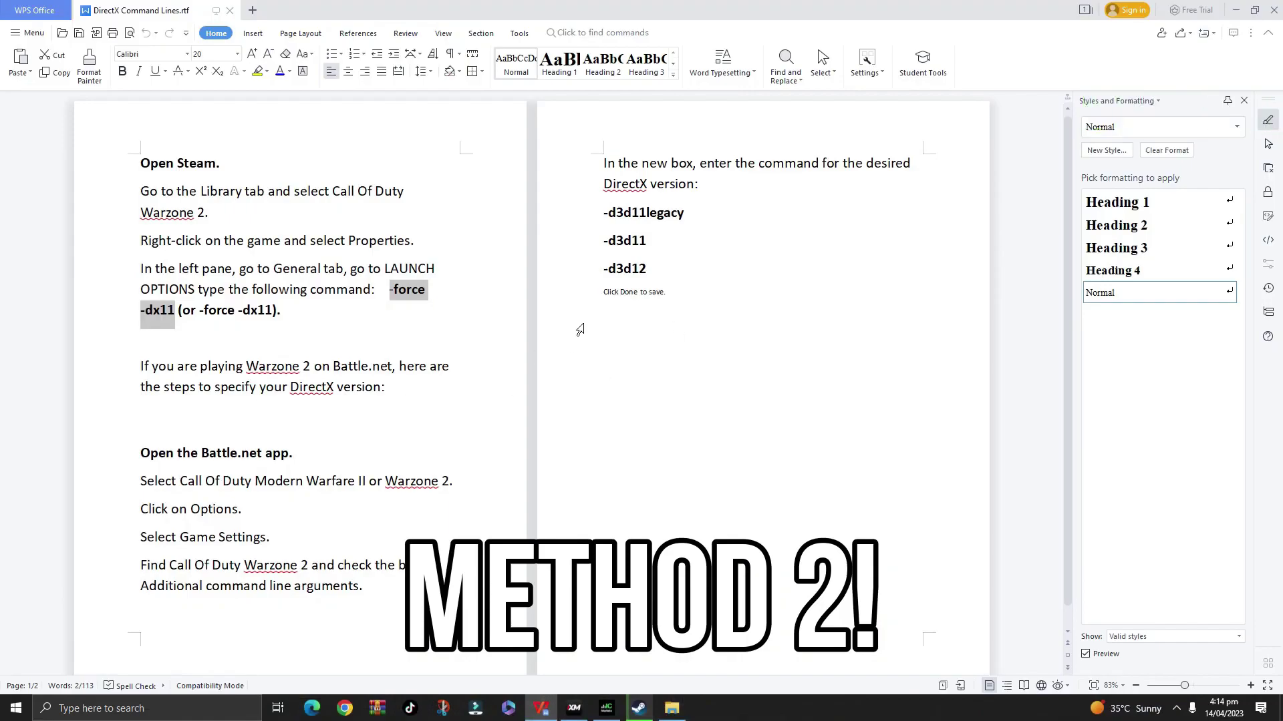
Review the Battle.net instructions in the DirectX Command Lines document and close the document.
click(401, 452)
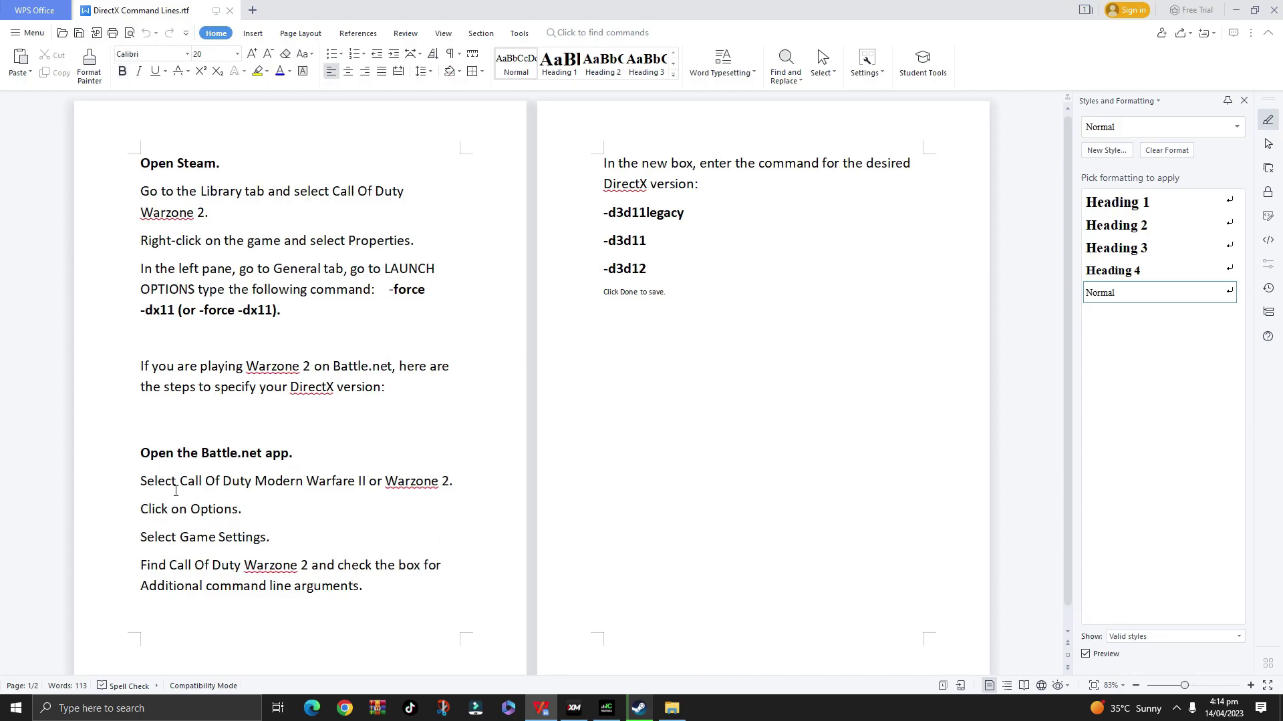
drag(146, 449, 297, 454)
click(299, 457)
click(1274, 8)
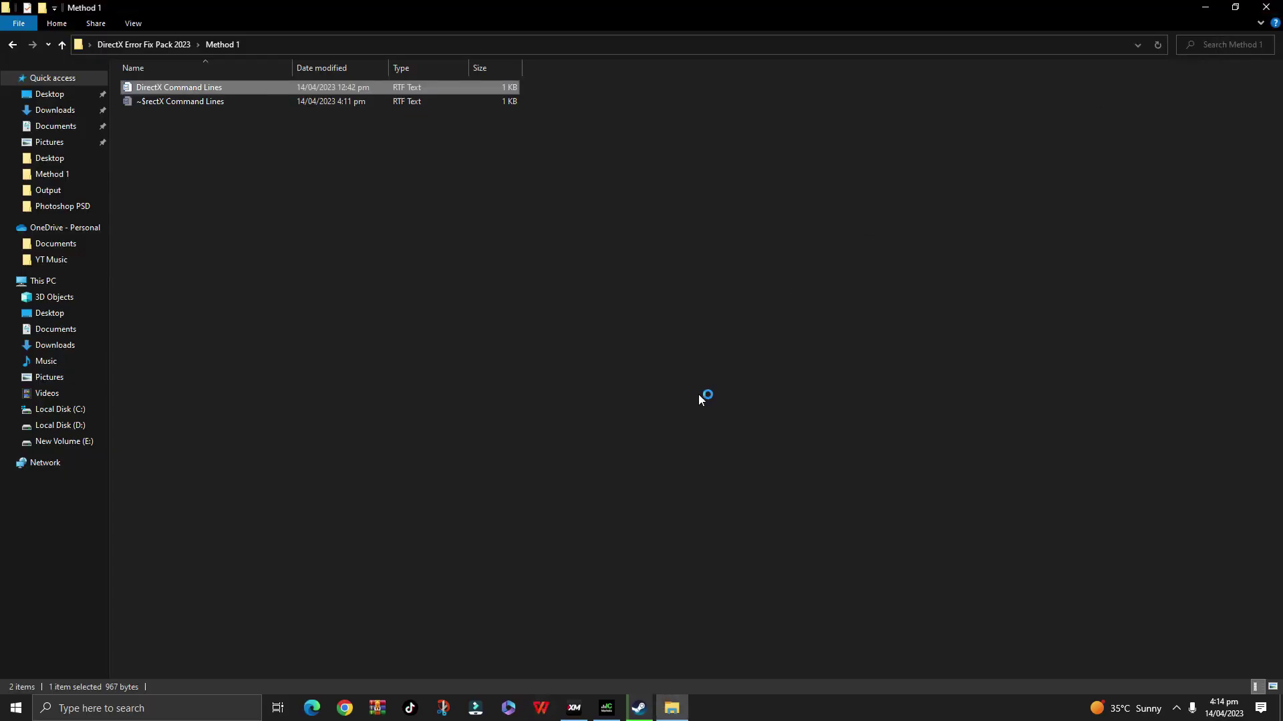
Run the Directx 12 Latest Version setup from the fix pack folder, accept its license agreement and finish the installer.
click(585, 336)
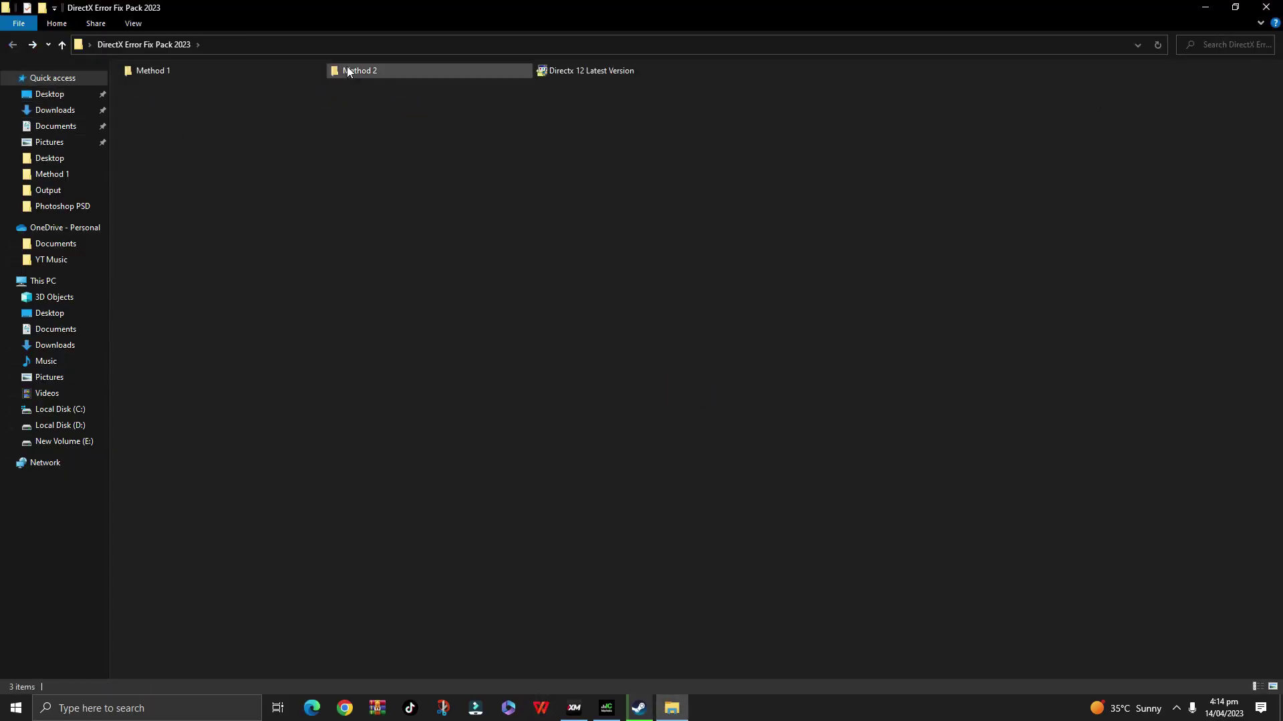
scroll(348, 73, down, 2)
right_click(509, 89)
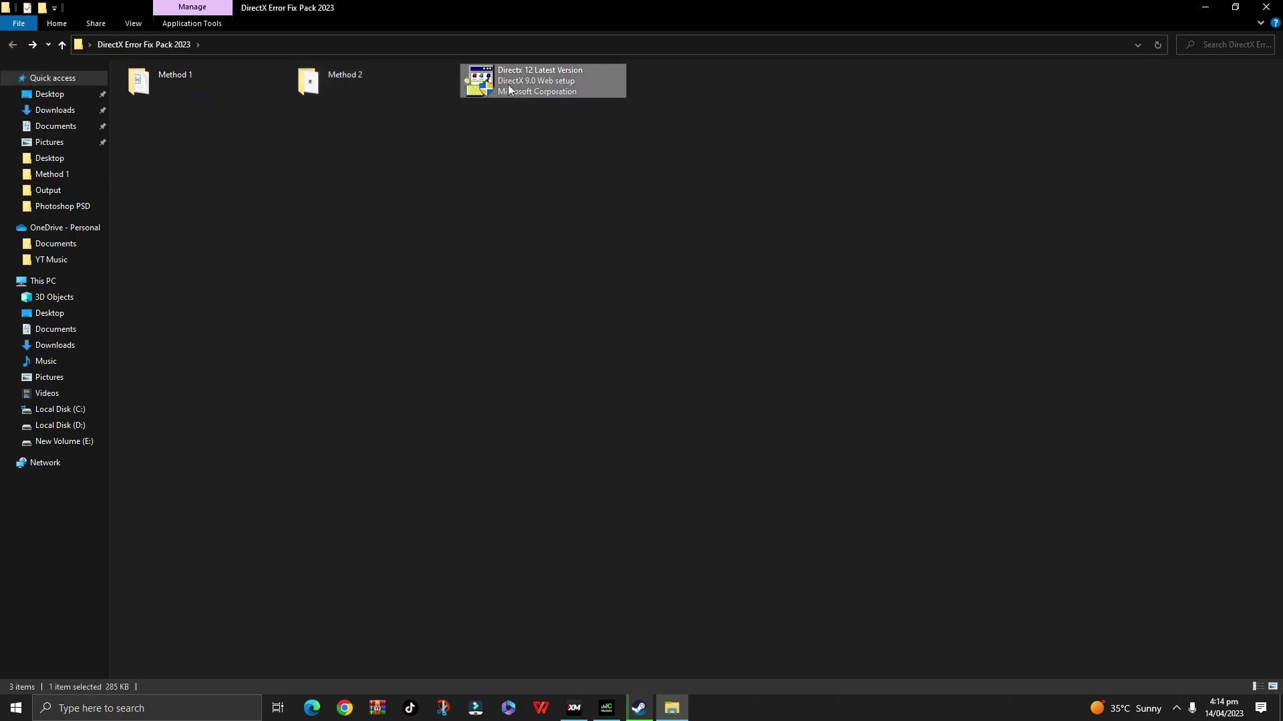
click(557, 110)
click(568, 437)
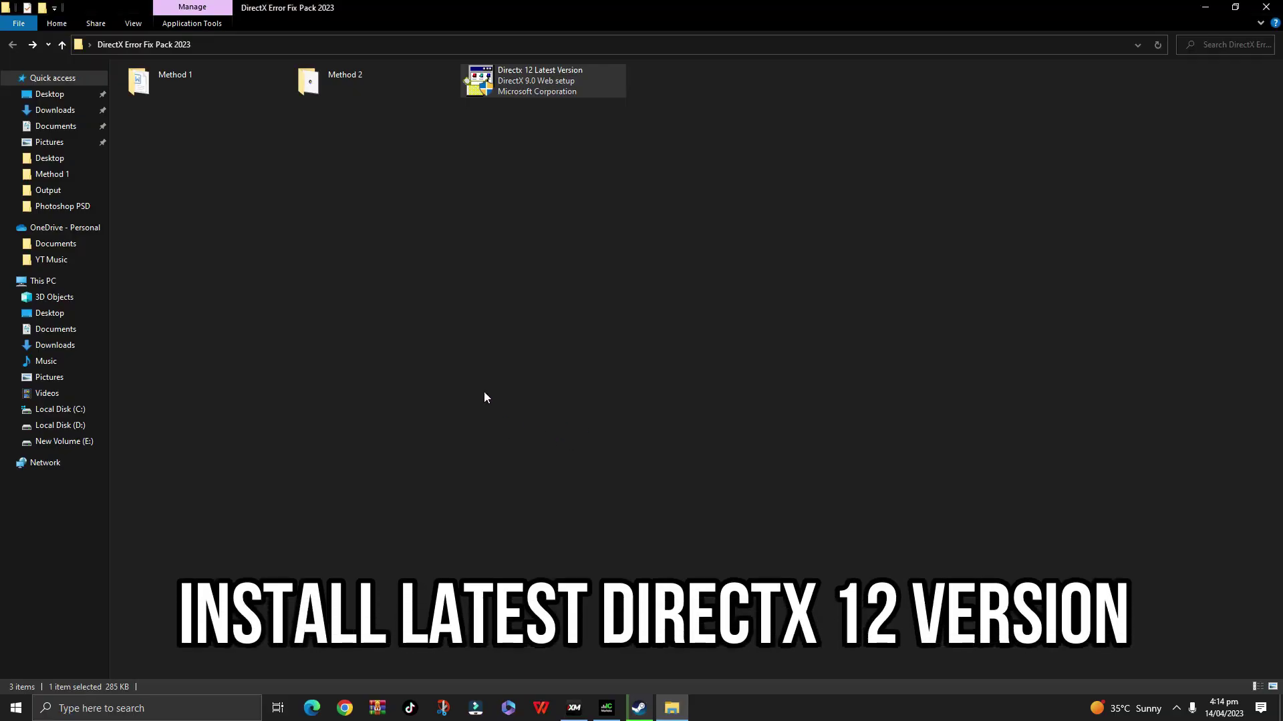
click(232, 296)
click(349, 344)
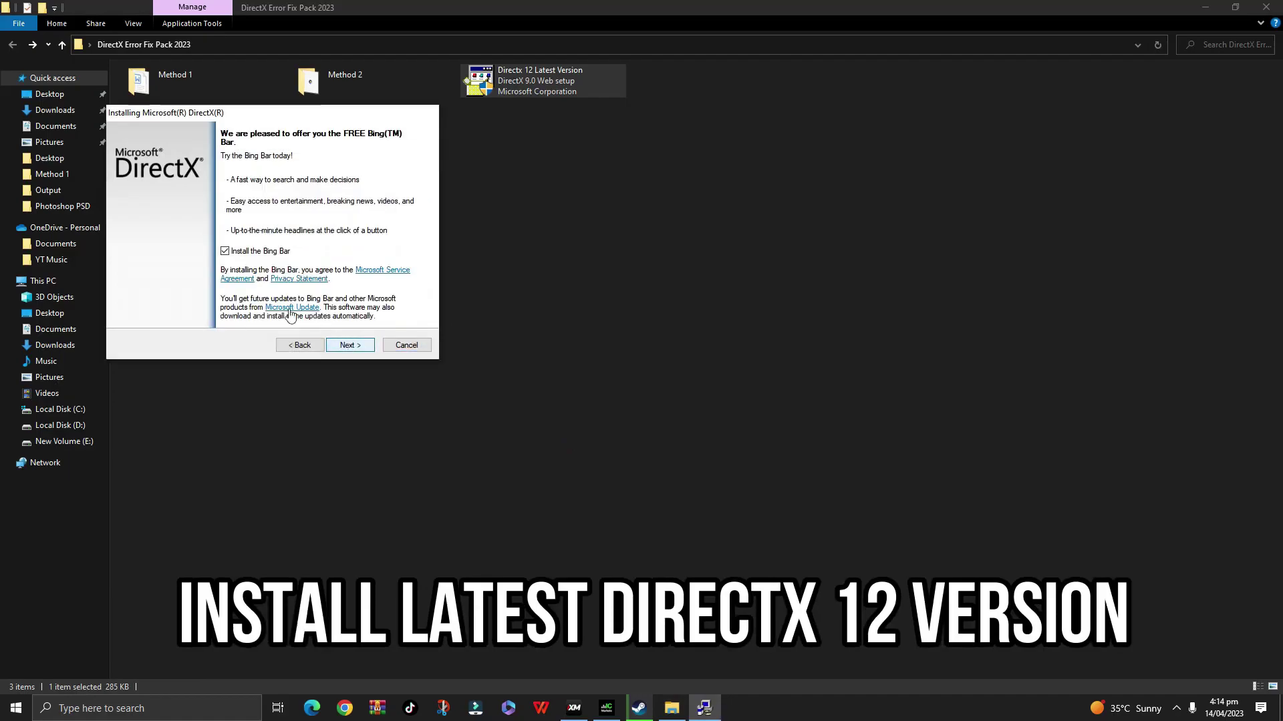
click(349, 345)
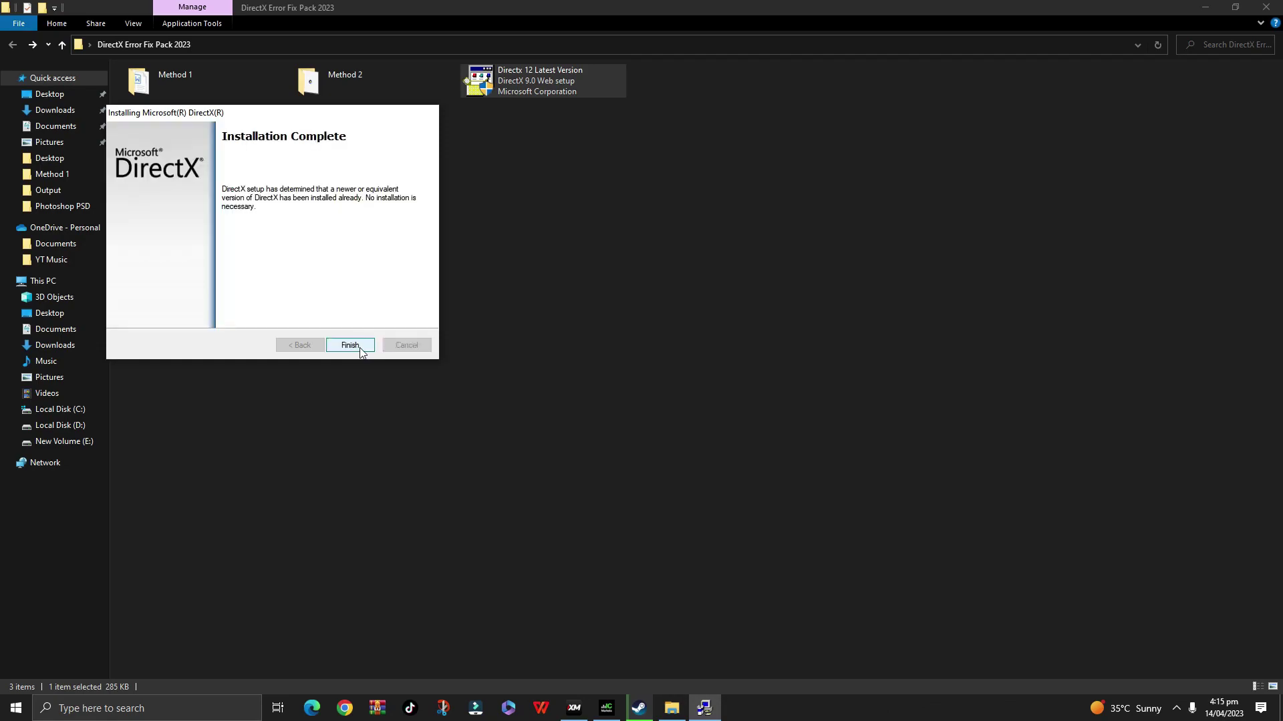
click(359, 348)
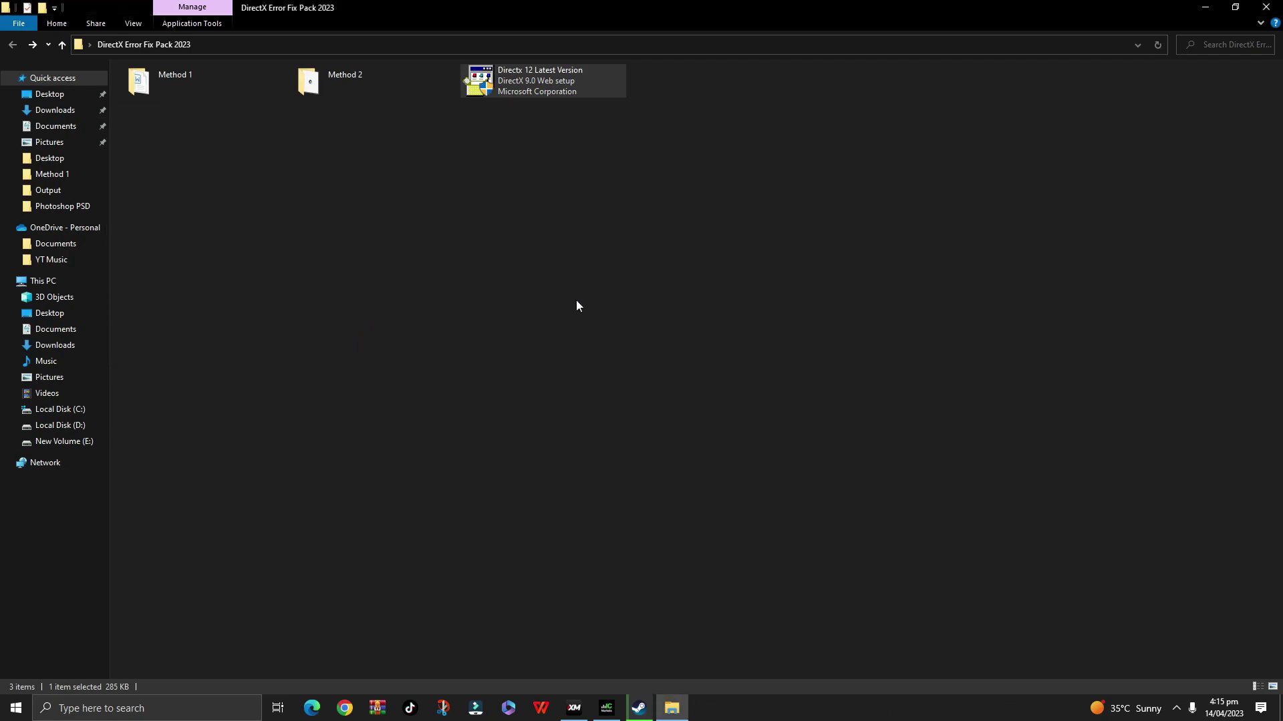
Run dxcpl-directx-11-emulator from the Method 2 folder as administrator, allow it to make changes, and move its window into clear view.
double_click(342, 79)
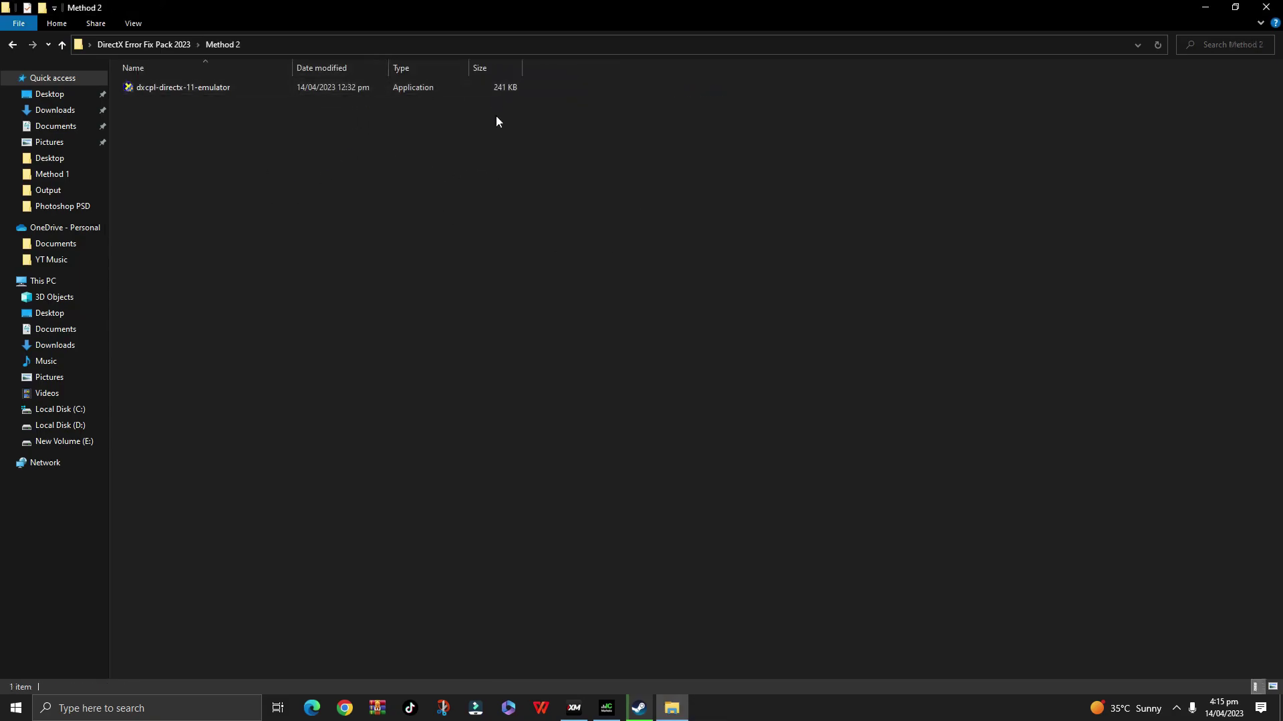
right_click(196, 87)
click(230, 111)
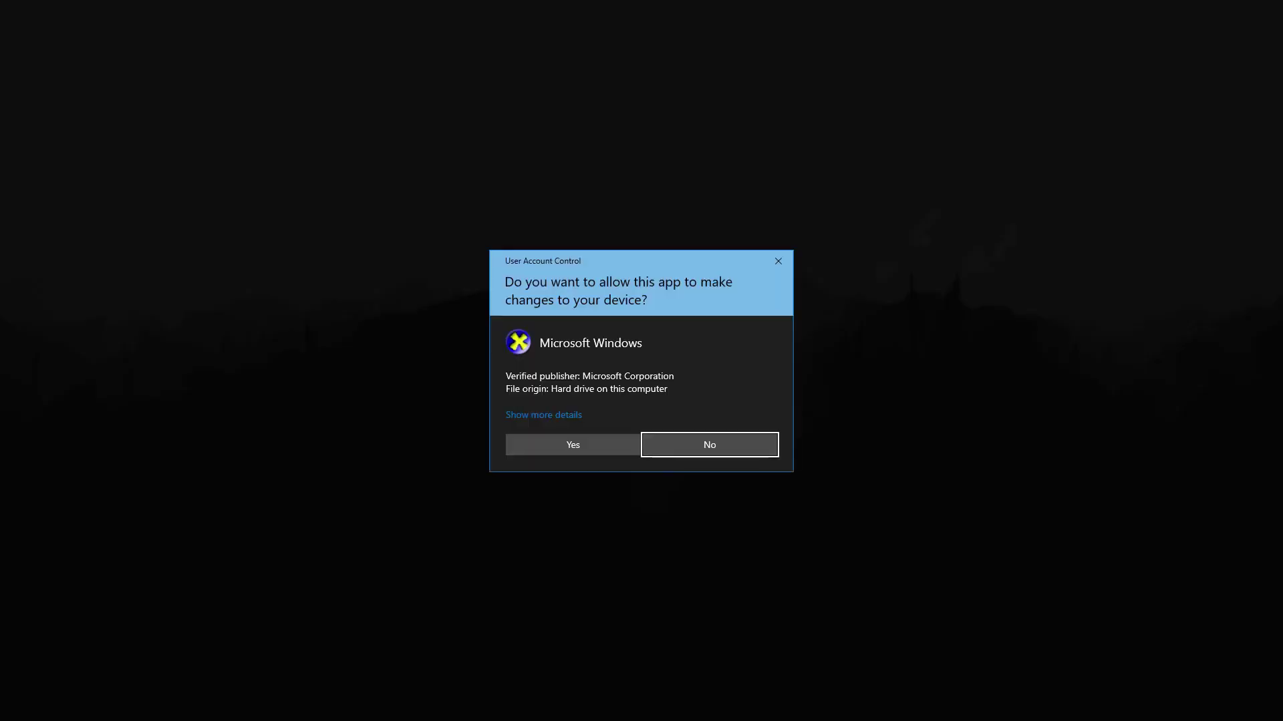
click(595, 441)
drag(254, 148, 727, 203)
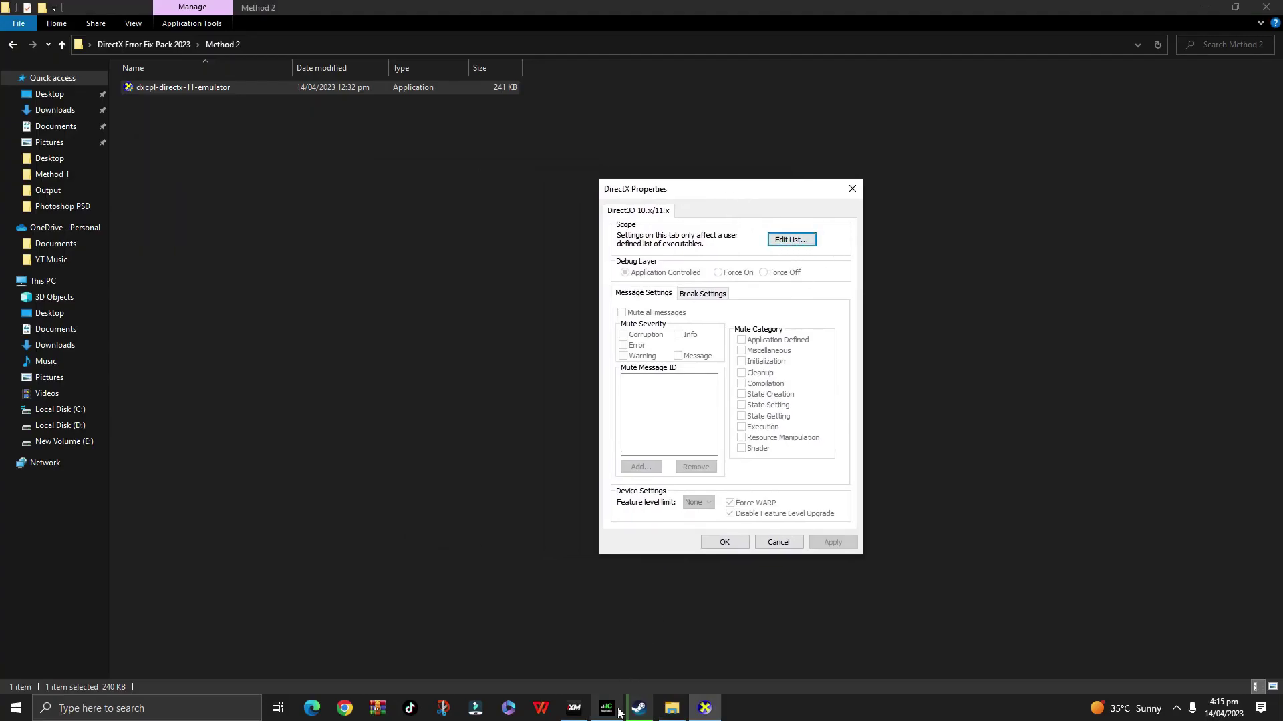
Switch to Steam and open the Call of Duty: Modern Warfare II install folder from the game's local files properties.
click(638, 708)
right_click(82, 163)
click(114, 242)
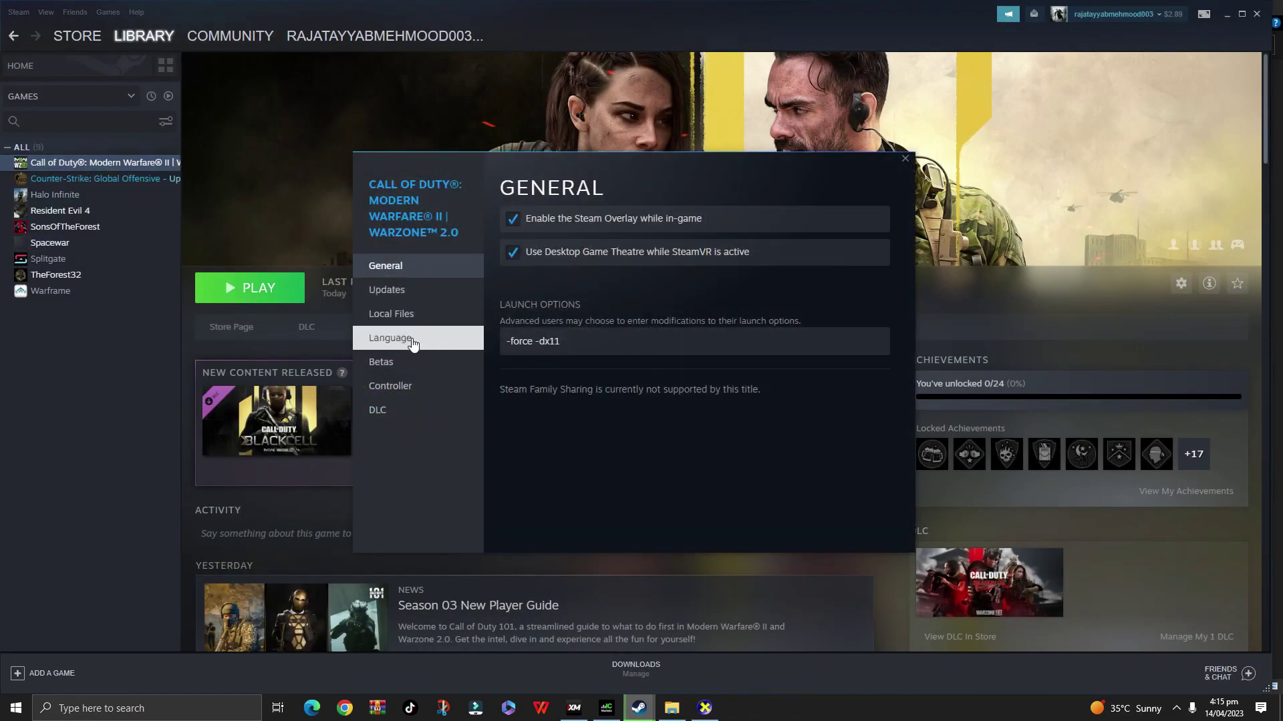
click(571, 342)
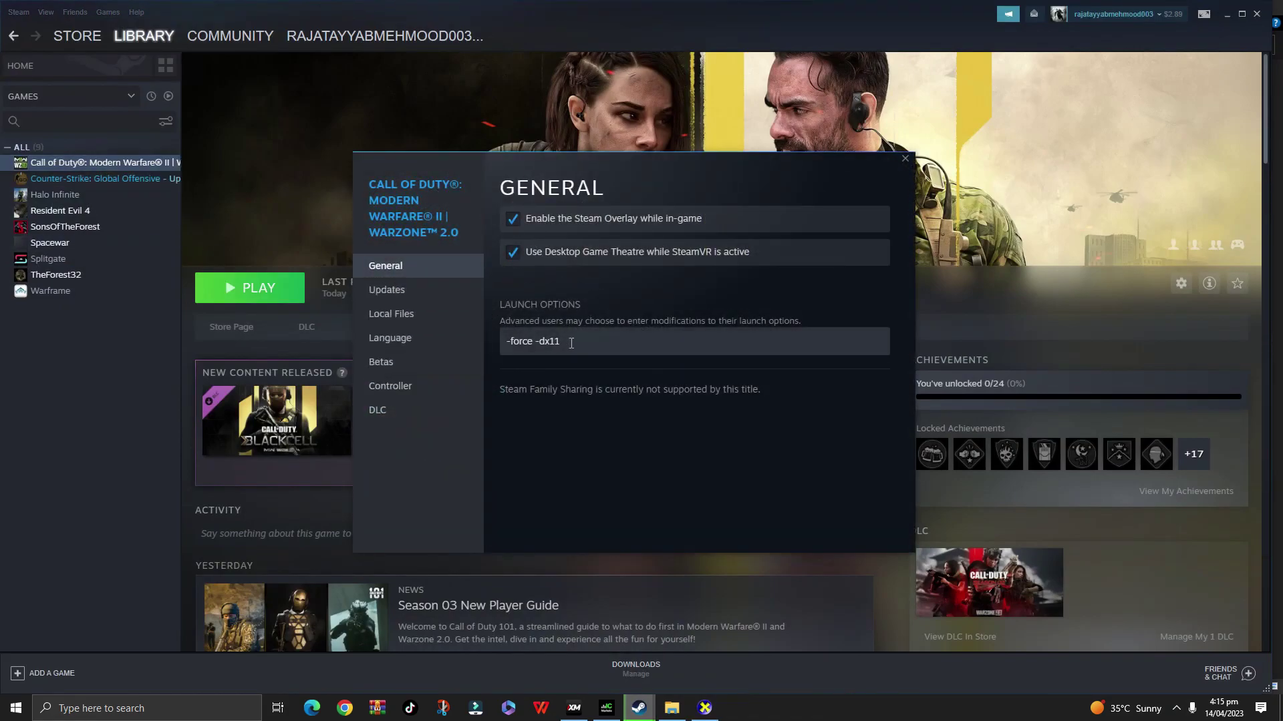
click(399, 314)
click(779, 222)
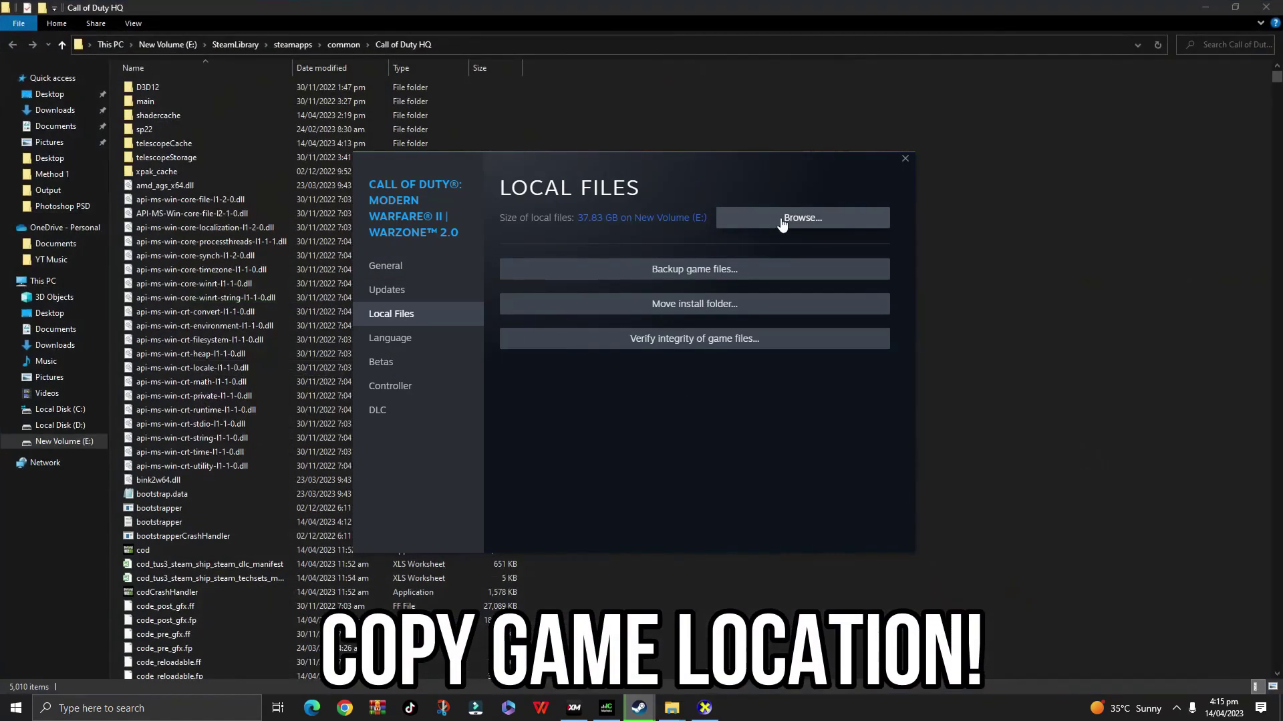
Copy the full path of the Call of Duty HQ folder.
click(481, 44)
click(480, 45)
drag(282, 49, 87, 46)
right_click(176, 42)
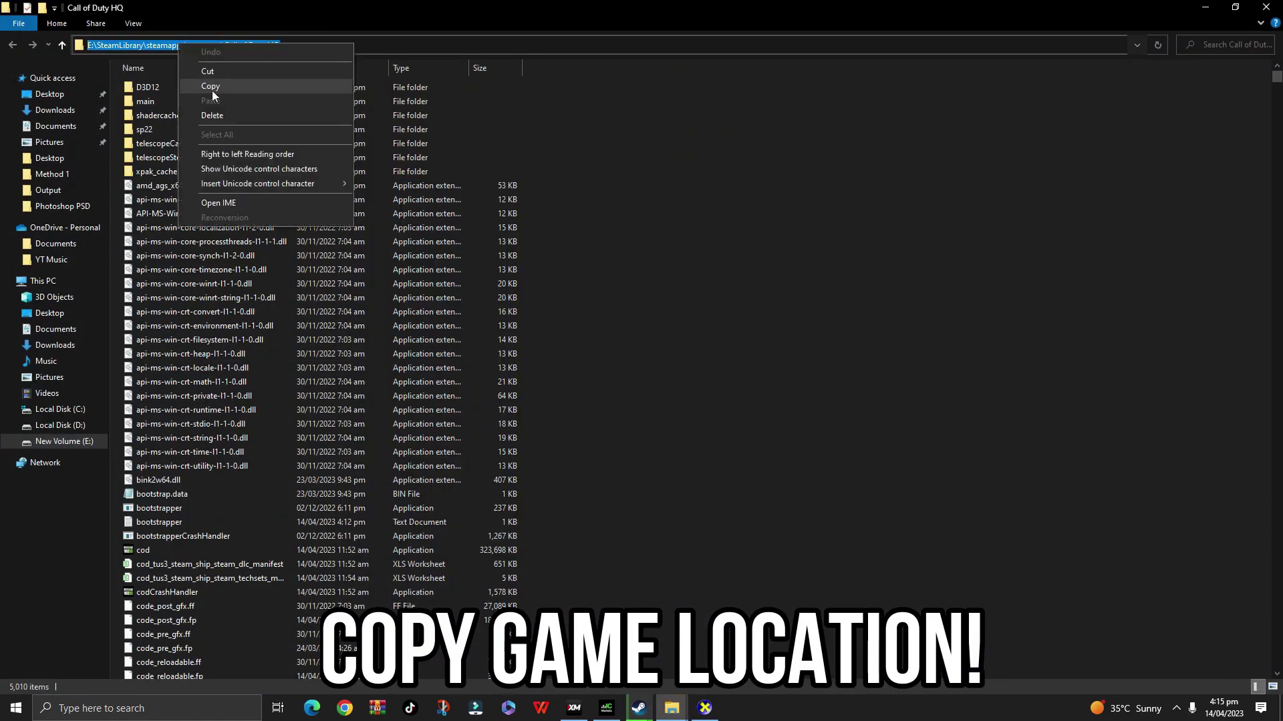
click(220, 86)
Return to DirectX Properties, open its executable list, and browse for an EXE file in the copied Call of Duty HQ path.
click(704, 708)
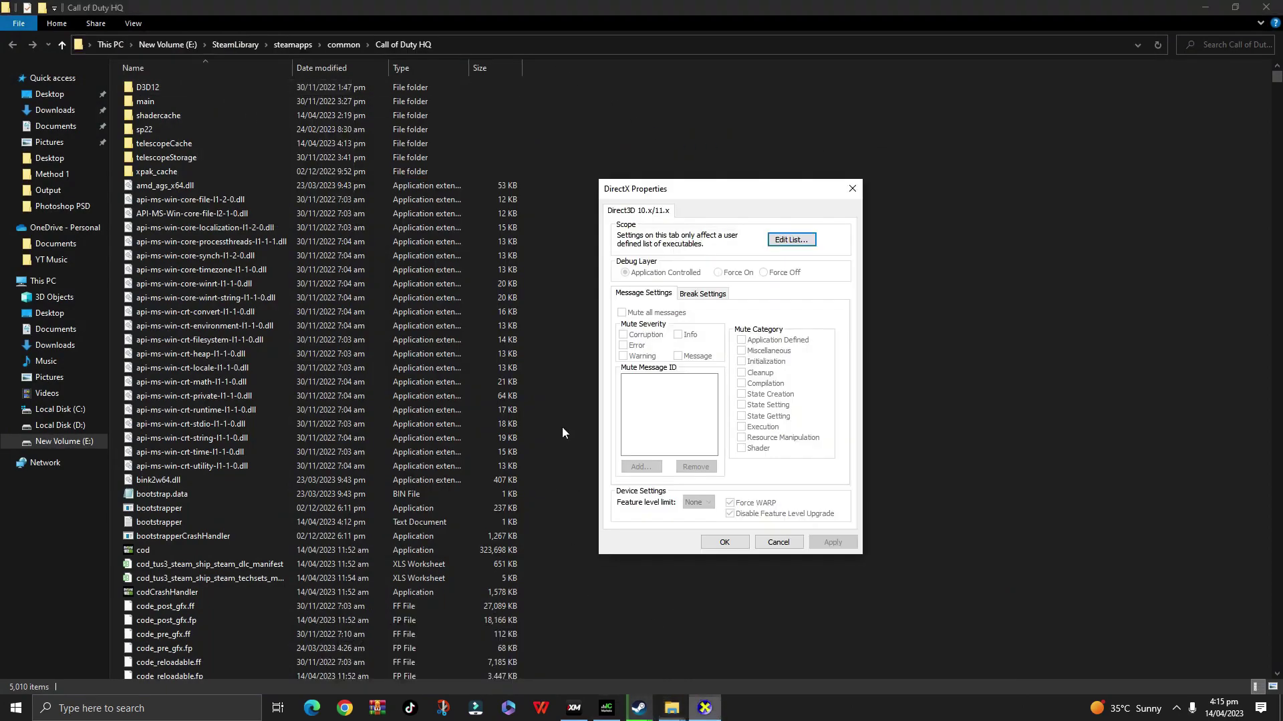
click(818, 241)
right_click(678, 268)
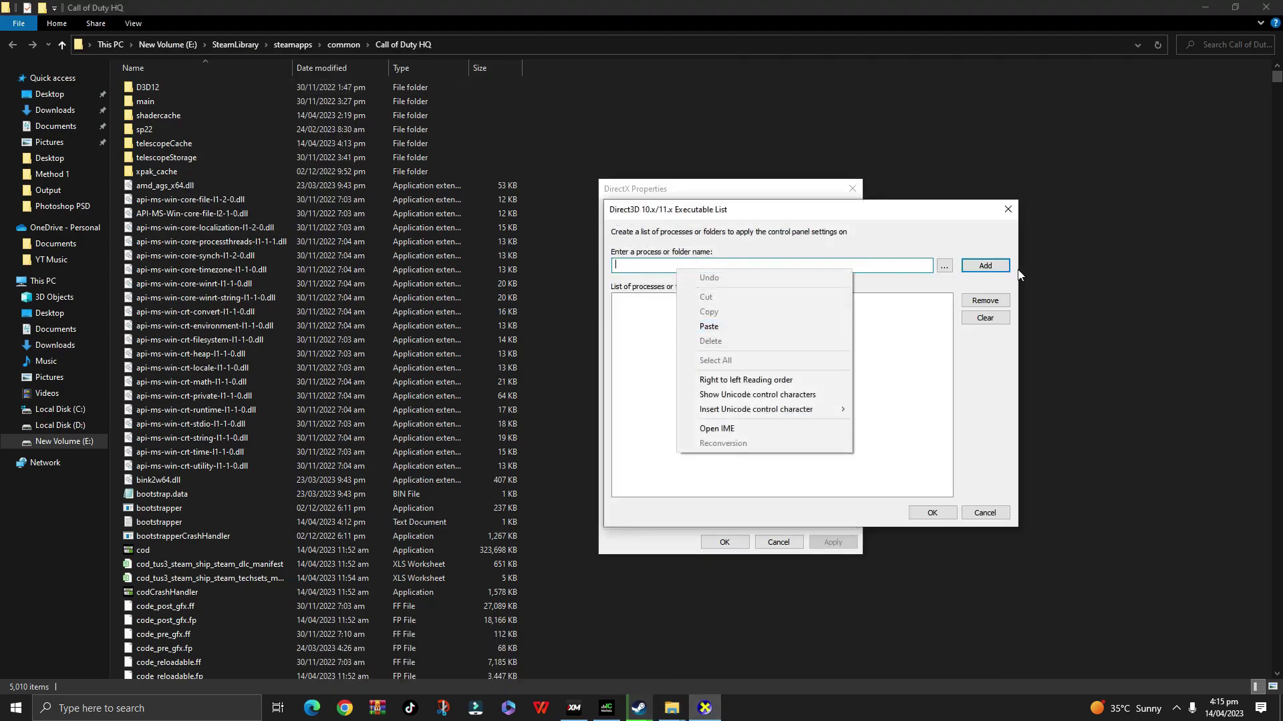
click(925, 372)
click(944, 266)
click(936, 254)
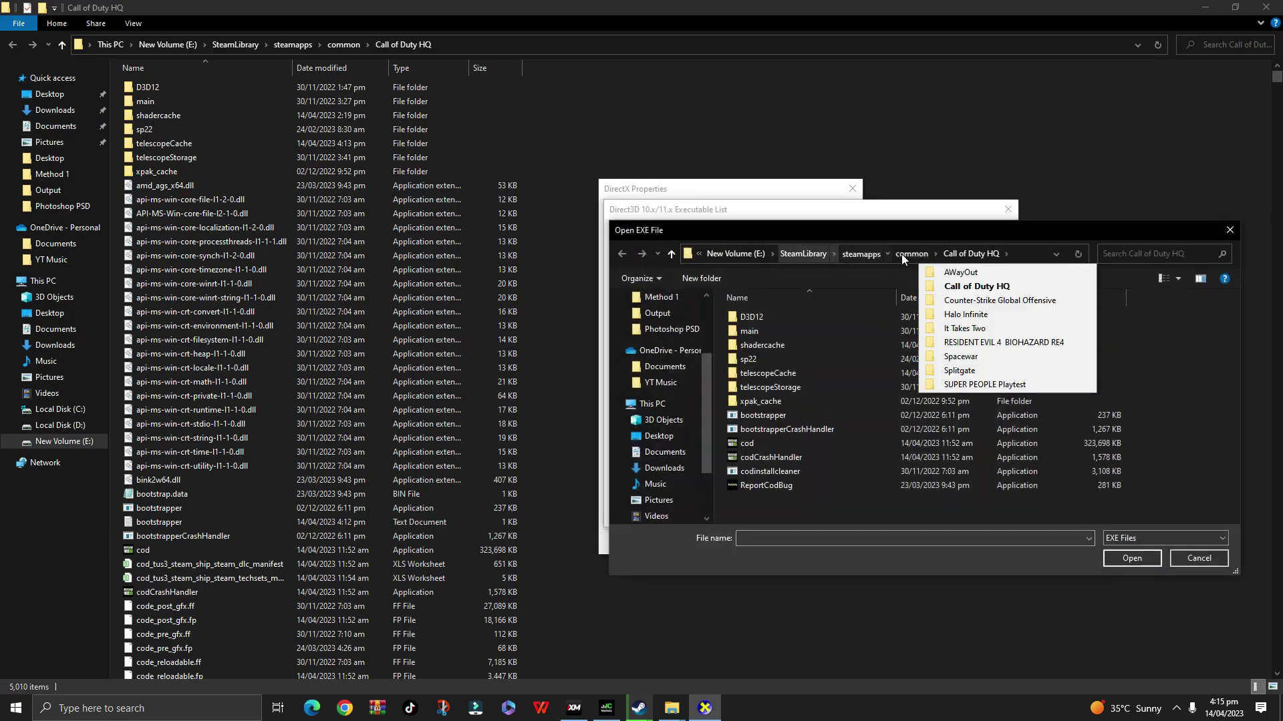
click(904, 255)
click(976, 256)
click(999, 254)
right_click(1000, 254)
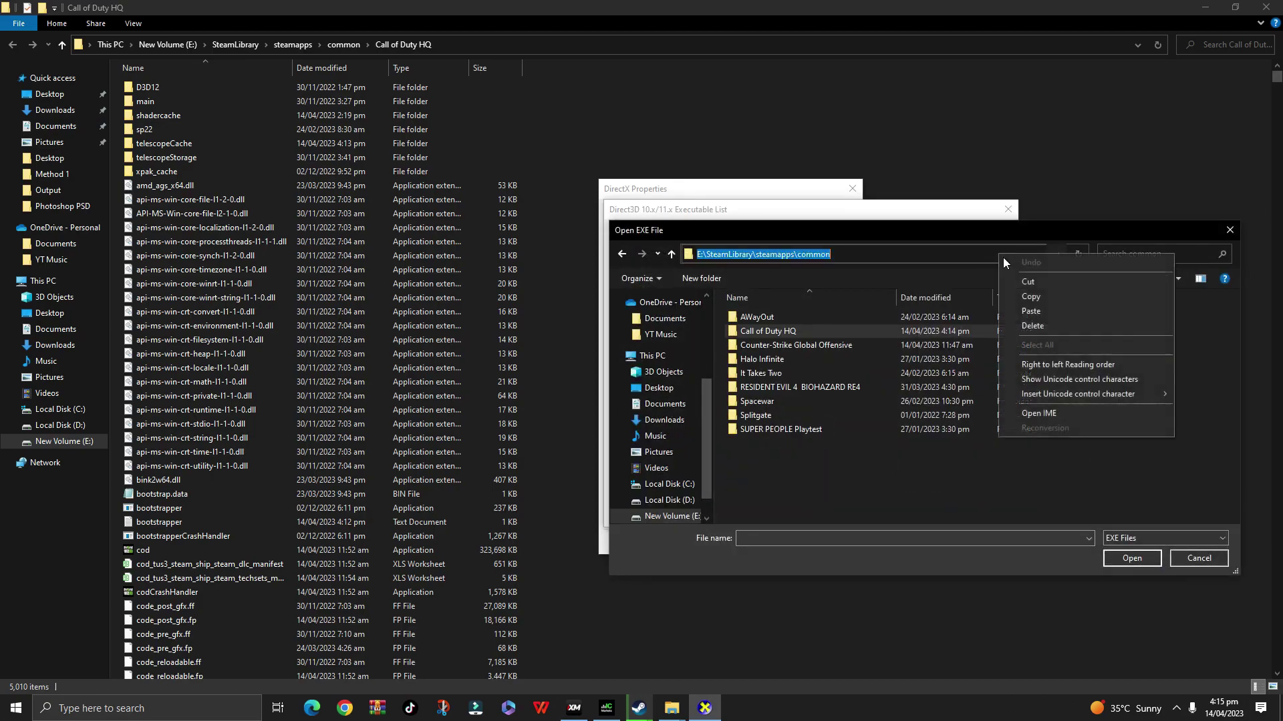
click(1041, 316)
key(Return)
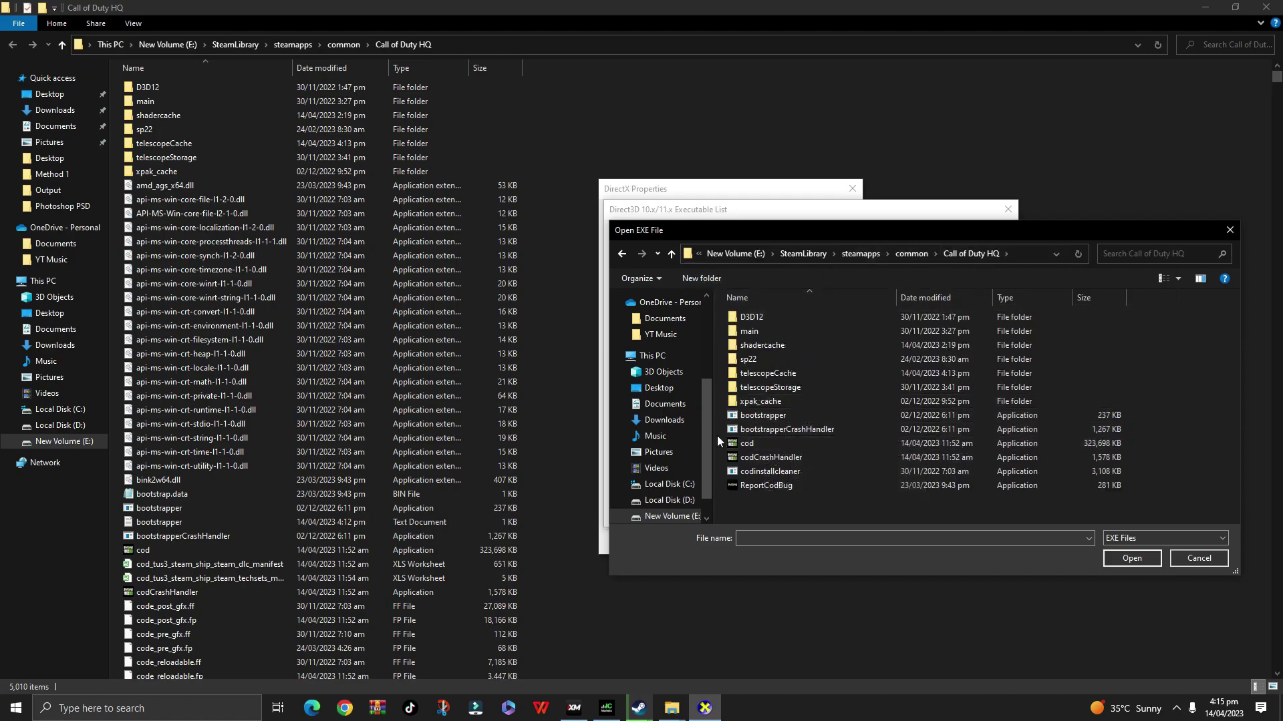
Choose the cod application, add it to the Direct3D executable list, and confirm the list.
double_click(747, 446)
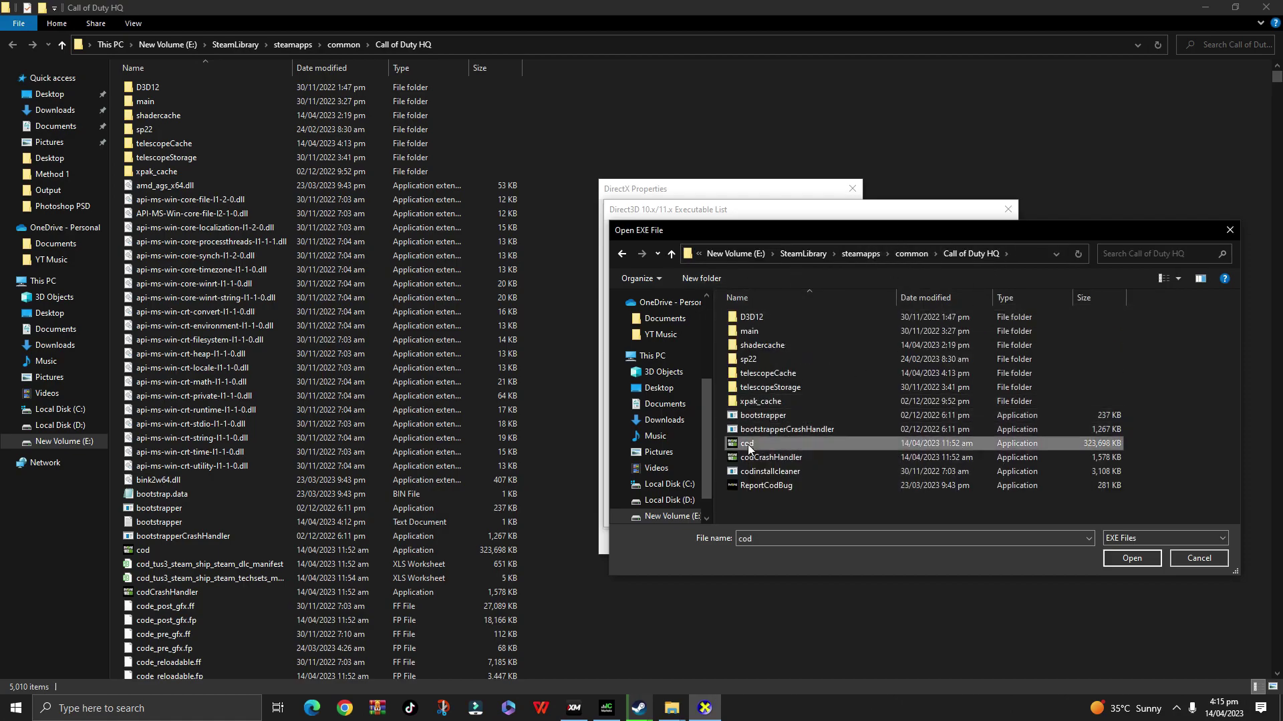
click(984, 267)
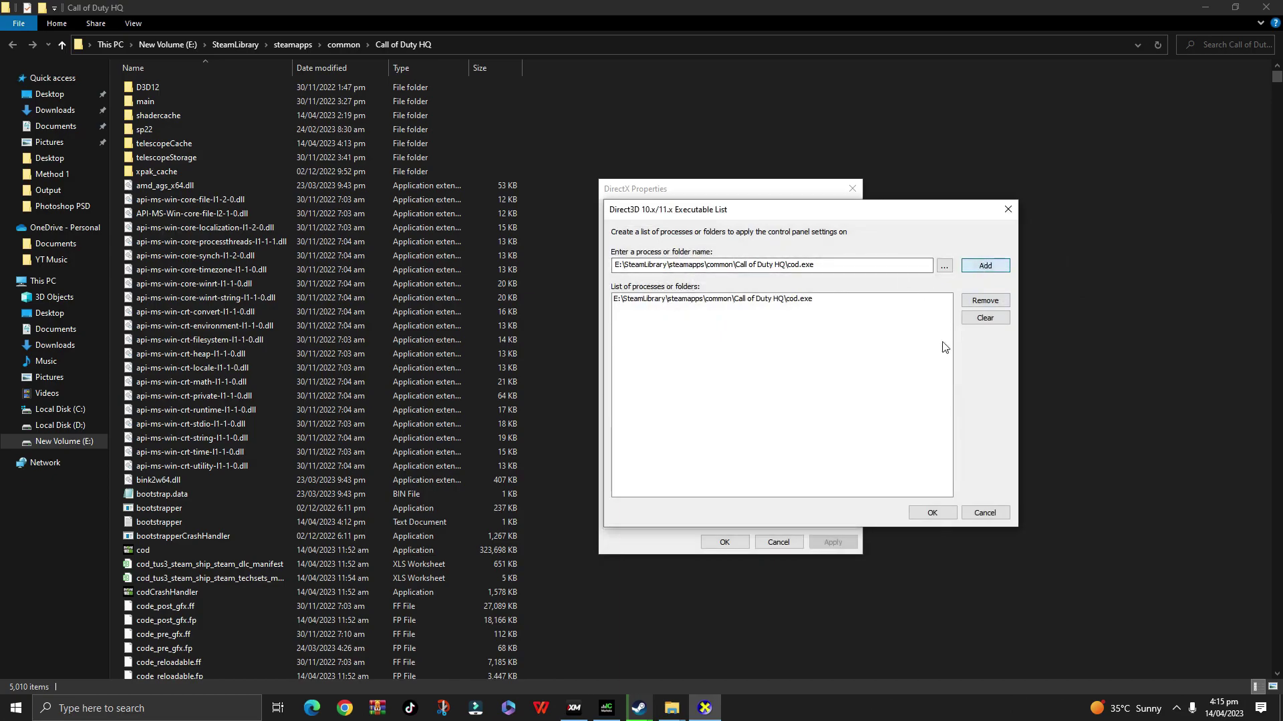
click(781, 298)
click(932, 513)
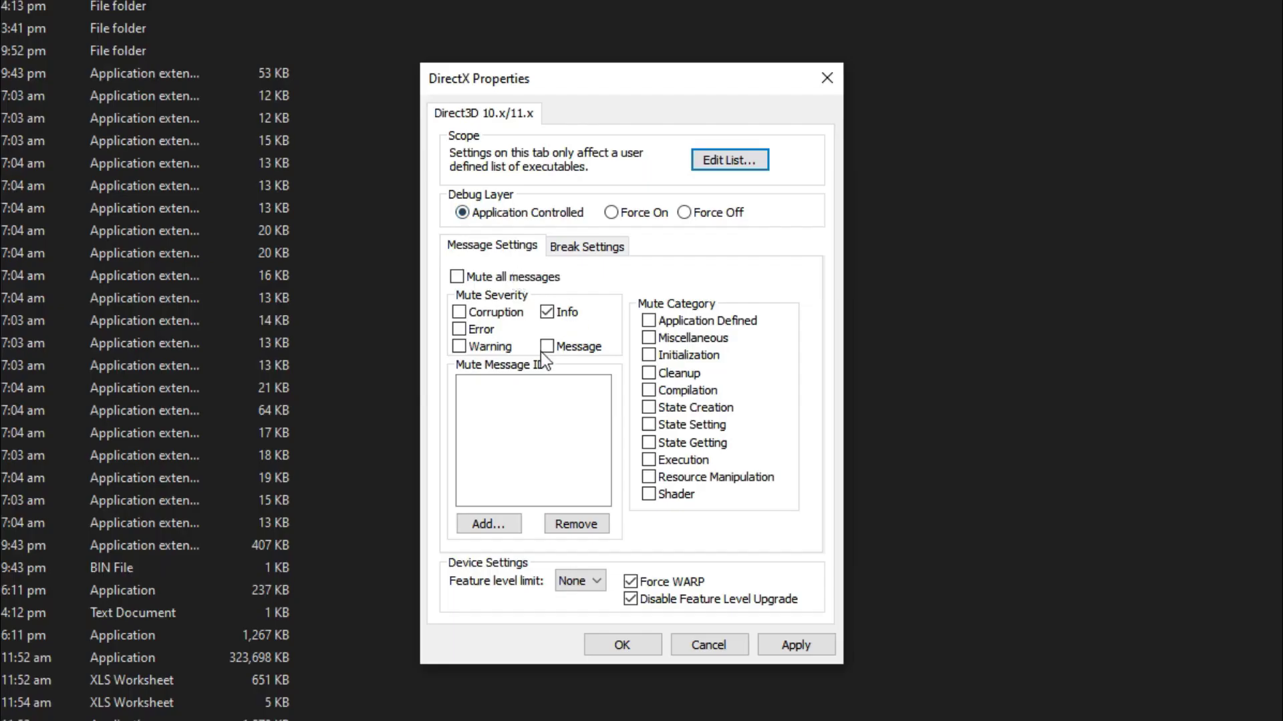
Set the feature level limit to 11_1, toggle Force WARP, and apply and confirm the DirectX properties.
click(698, 502)
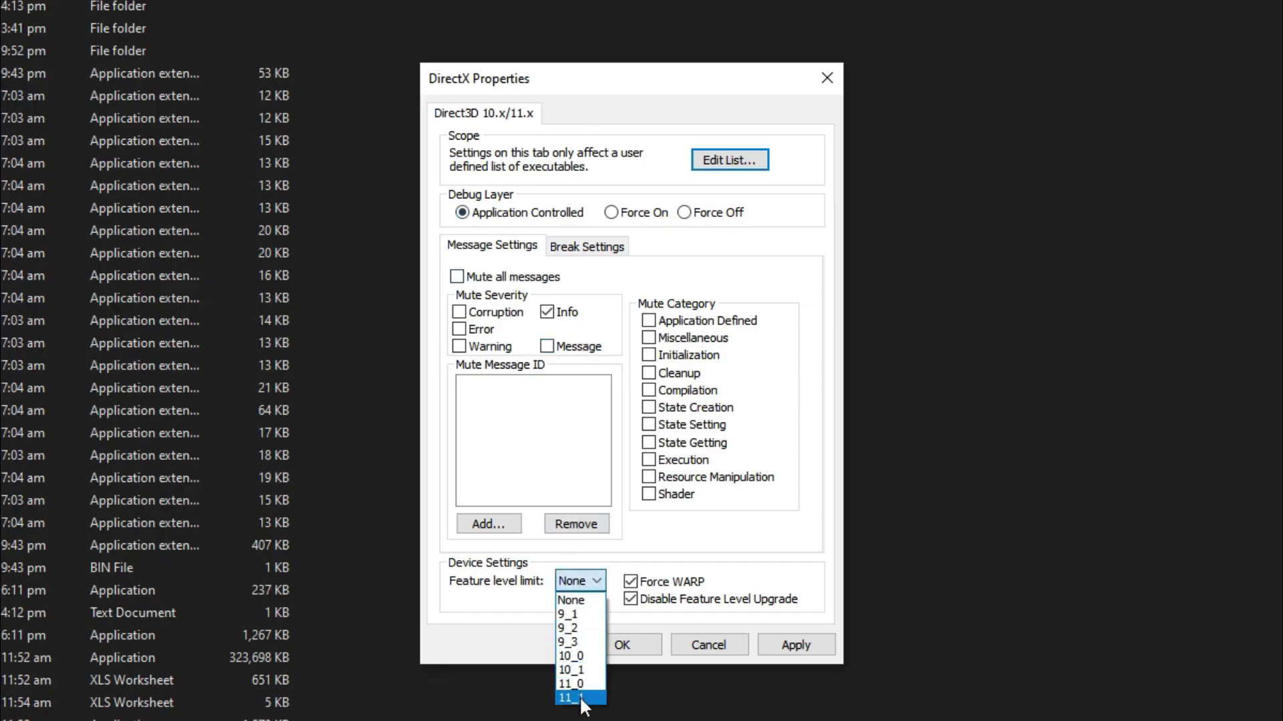
click(578, 697)
click(631, 582)
click(572, 582)
click(578, 698)
click(799, 646)
click(632, 648)
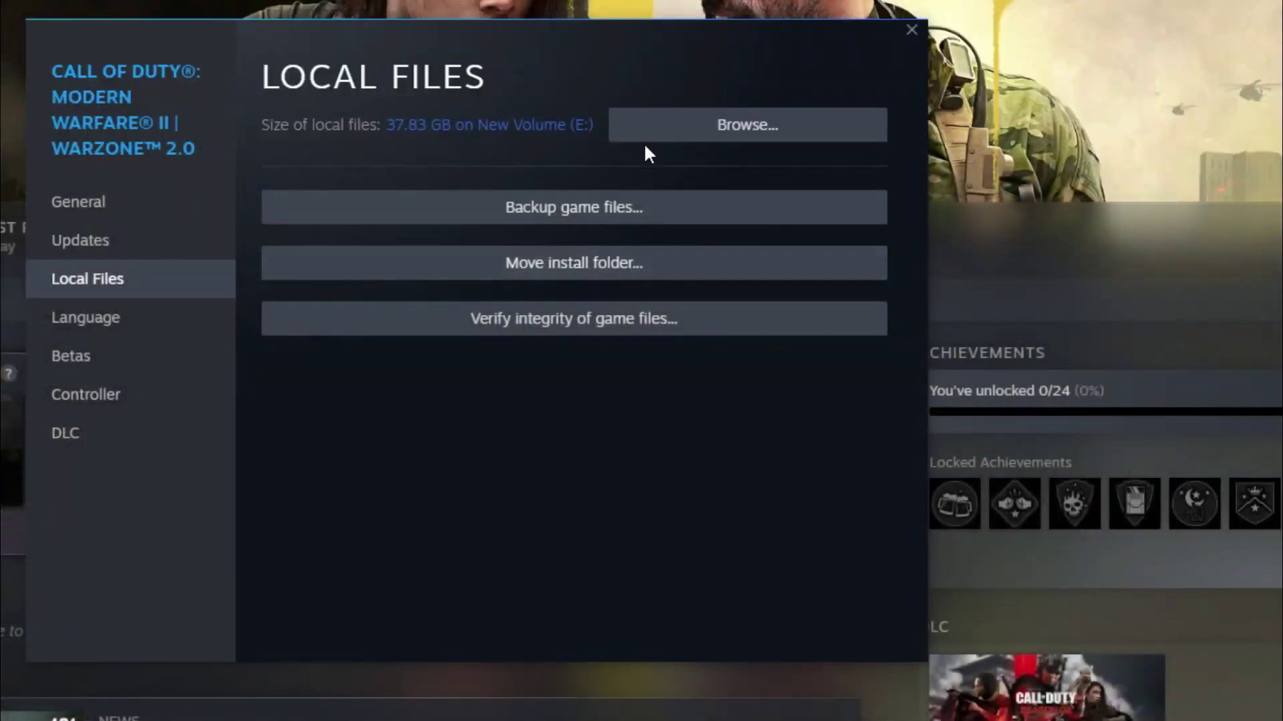
Close the game's properties in Steam and launch Call of Duty: Modern Warfare II.
click(911, 31)
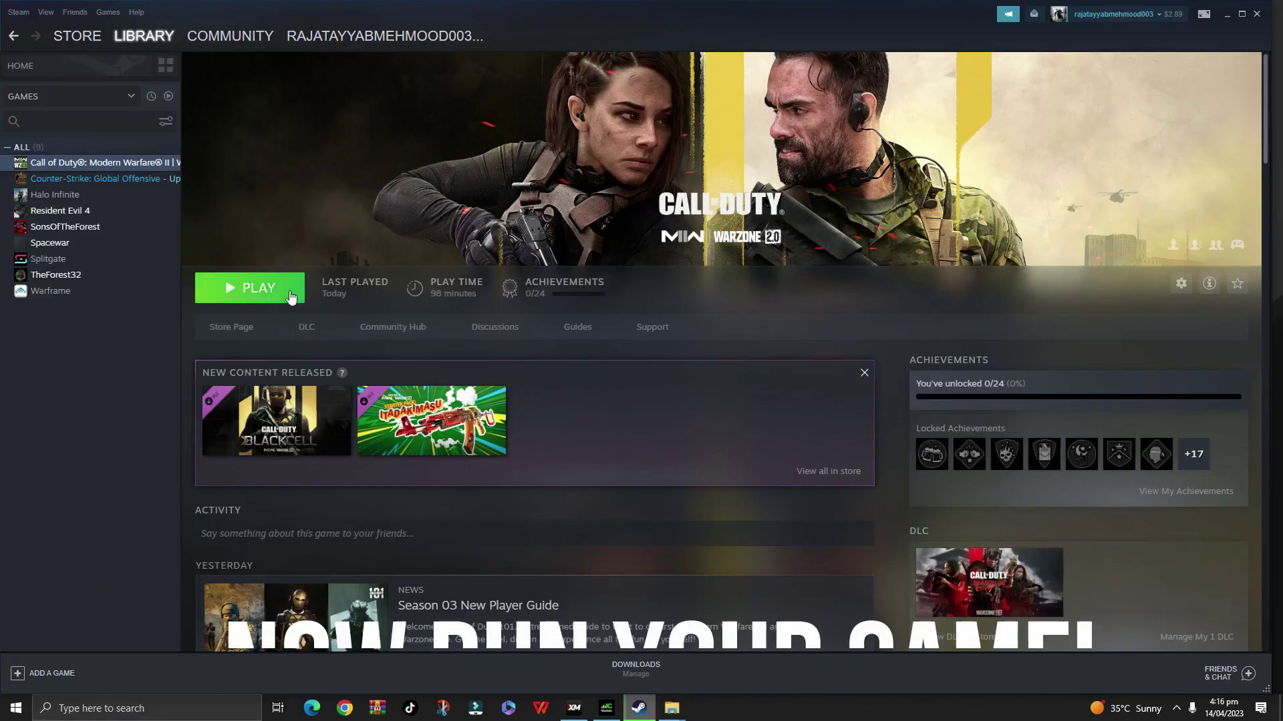
click(291, 296)
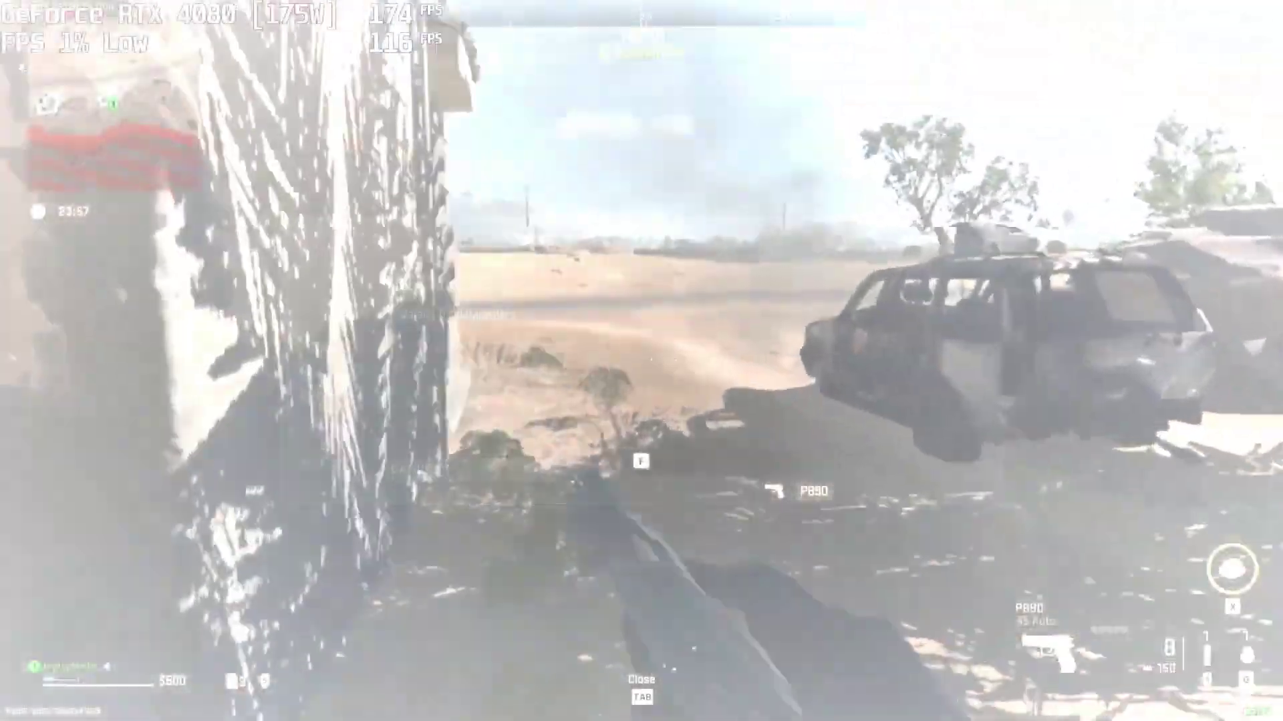
key(w)
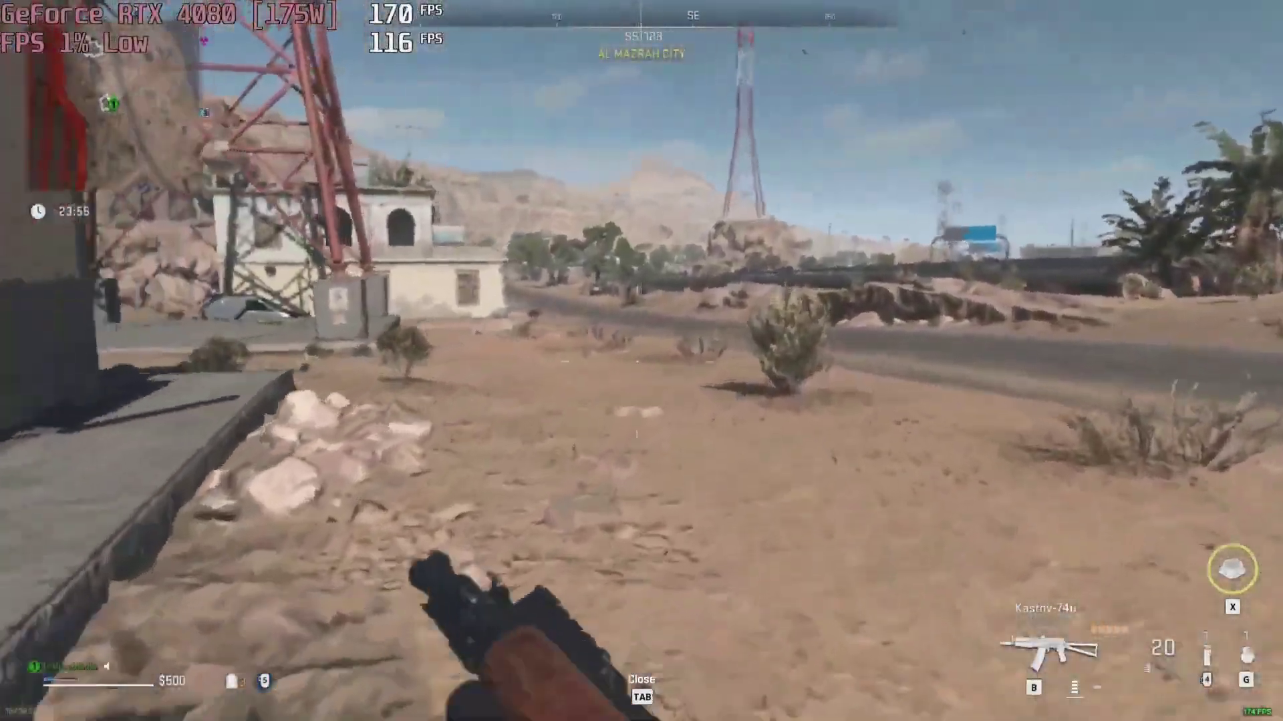
key(w)
key(w)
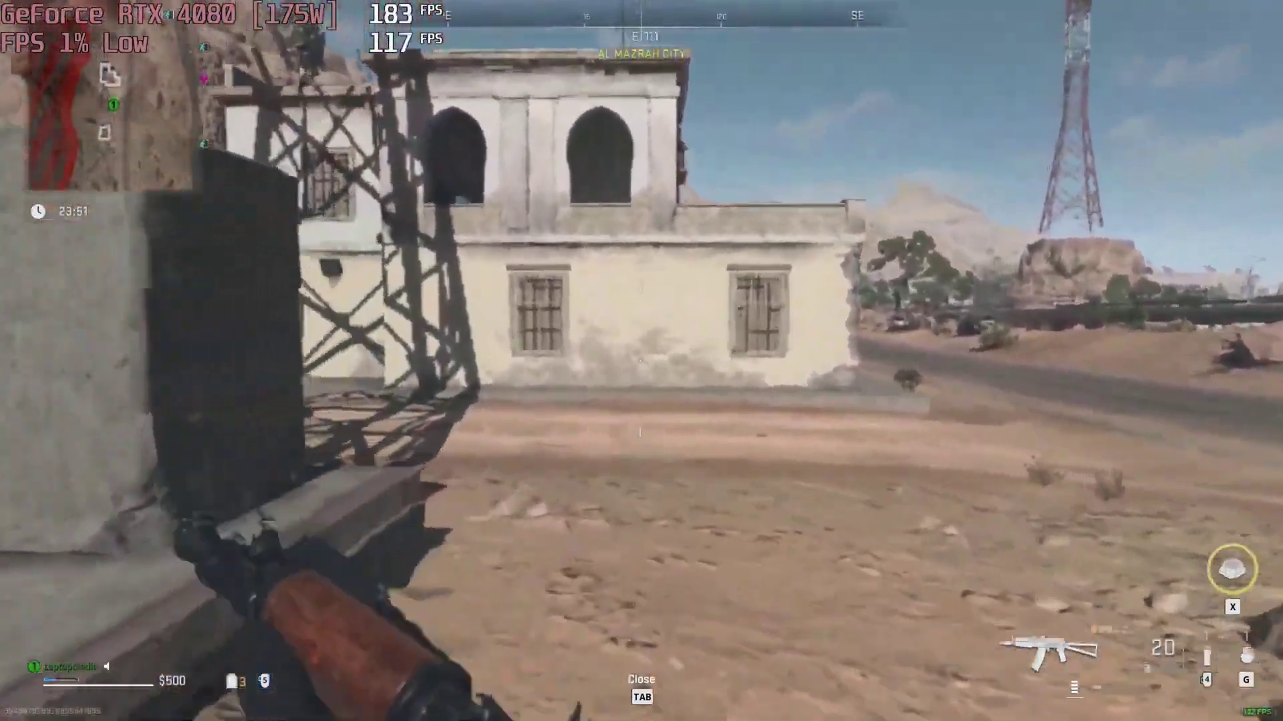
key(w)
key(w)
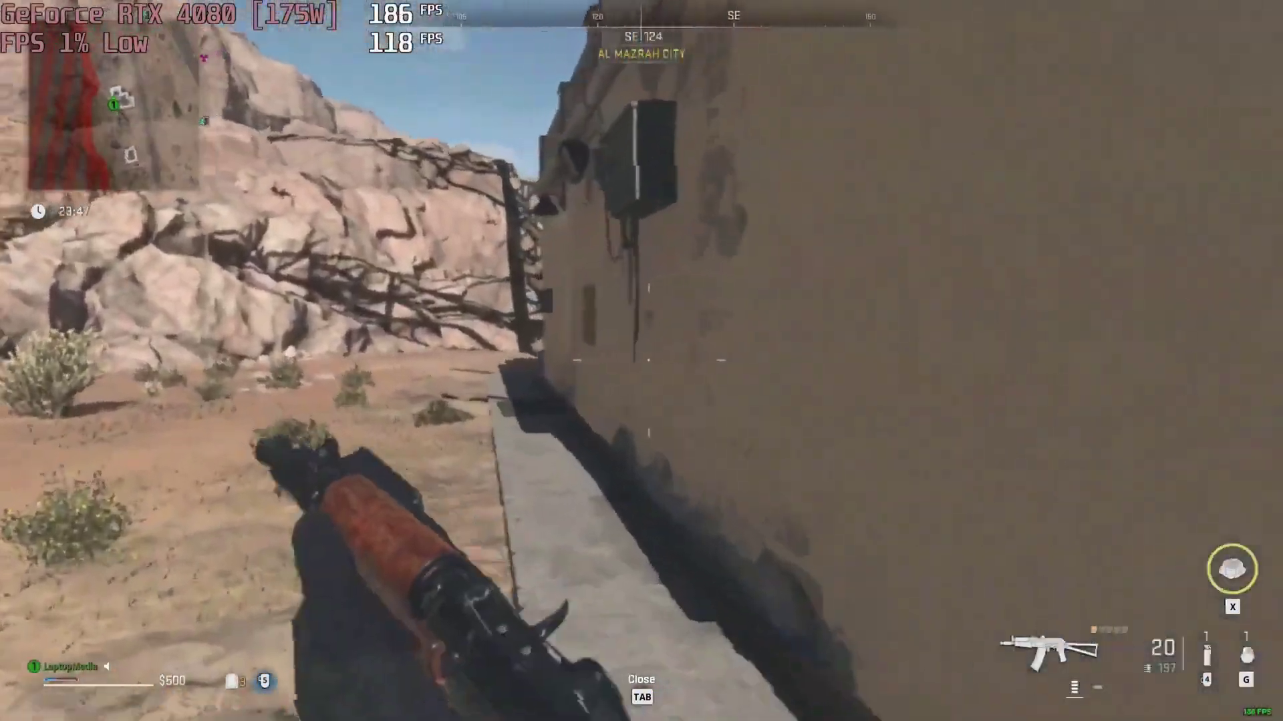
key(w)
key(w)
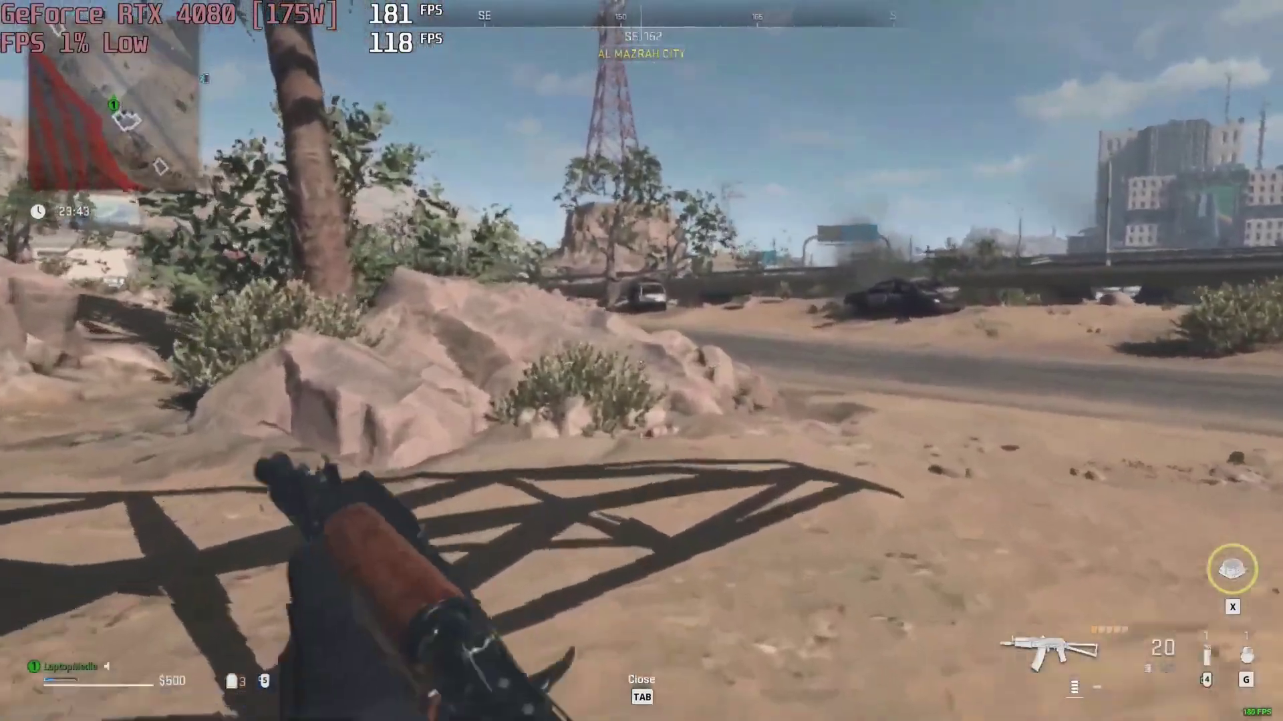
key(w)
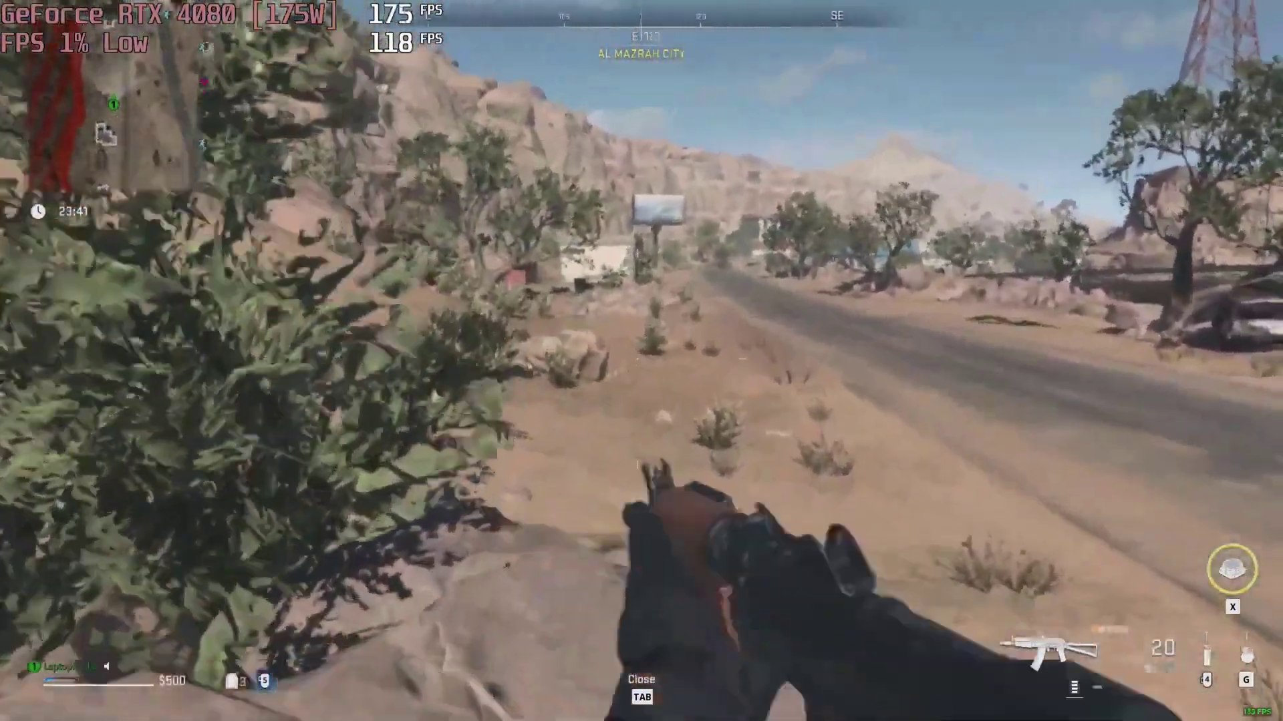